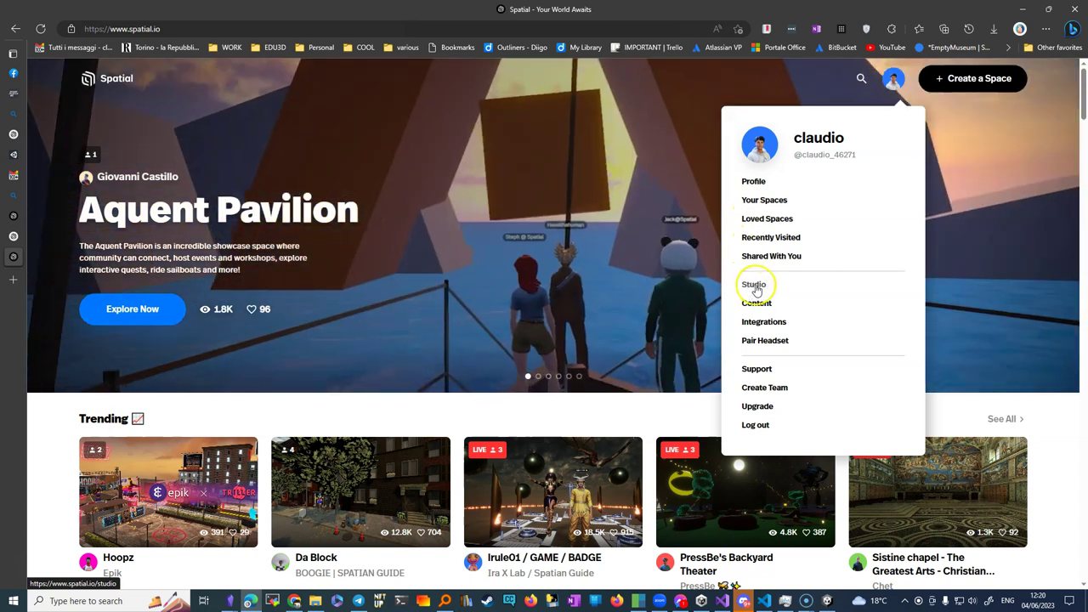
View the worlds listed in Spatial Studio, then open the account's own spaces.
{"action": "left_click", "coordinate": [754, 285]}
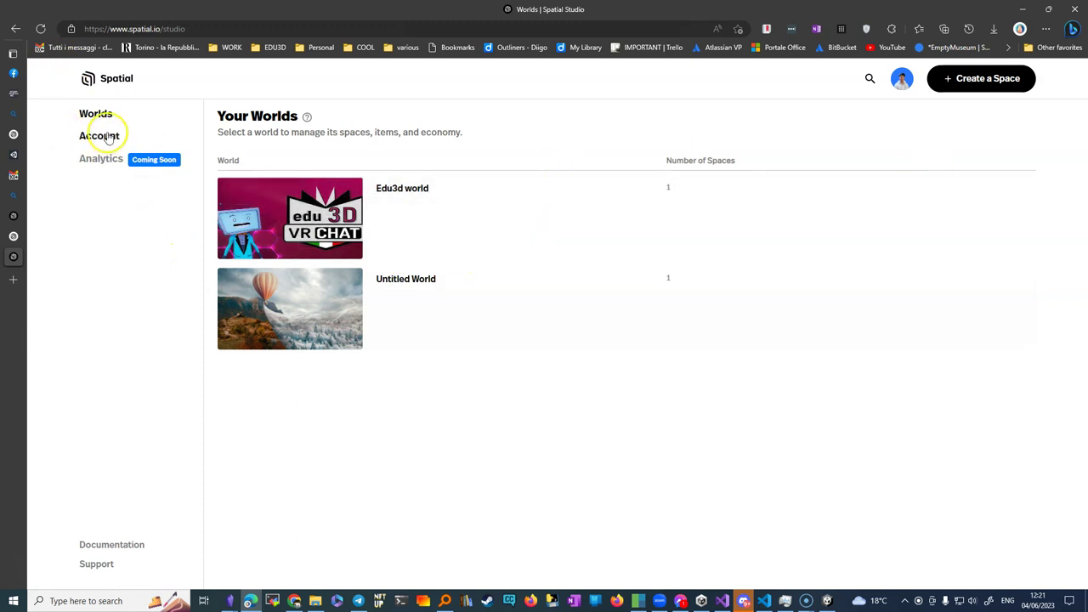
{"action": "left_click", "coordinate": [115, 80]}
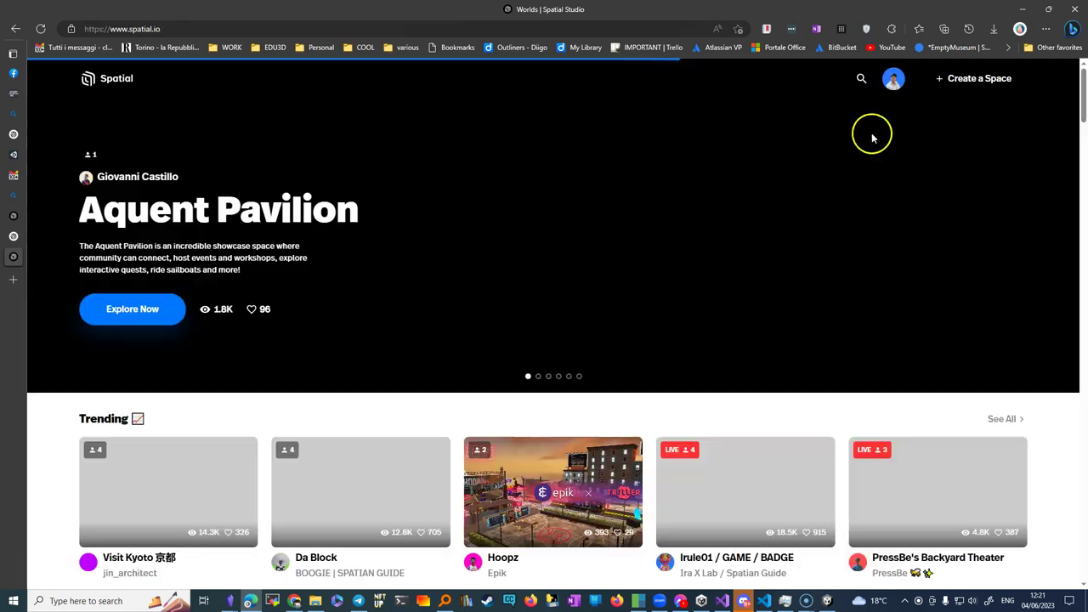
{"action": "left_click", "coordinate": [892, 81]}
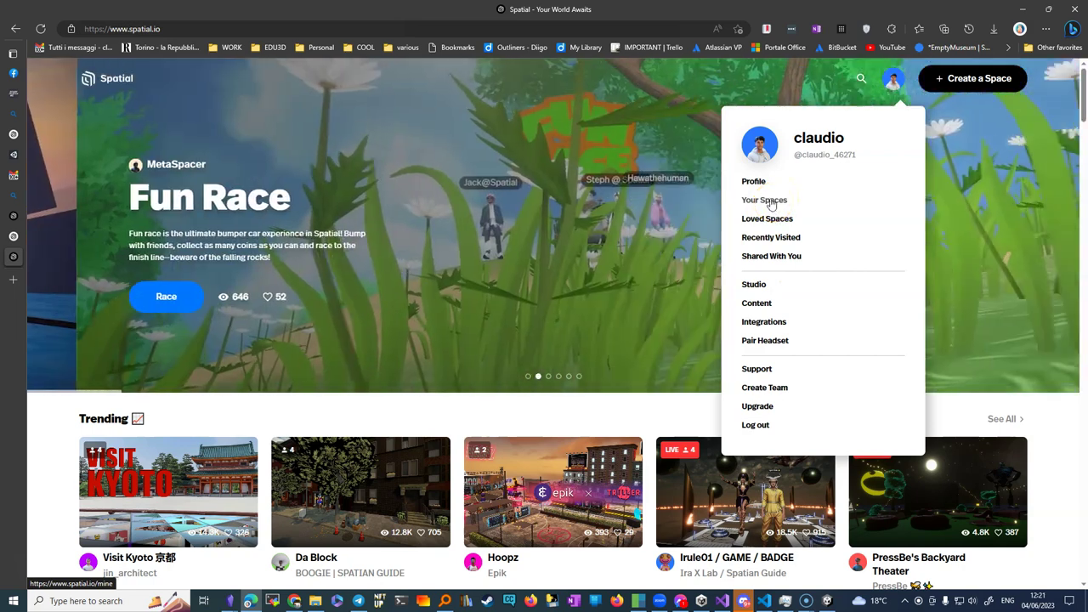
{"action": "left_click", "coordinate": [769, 201]}
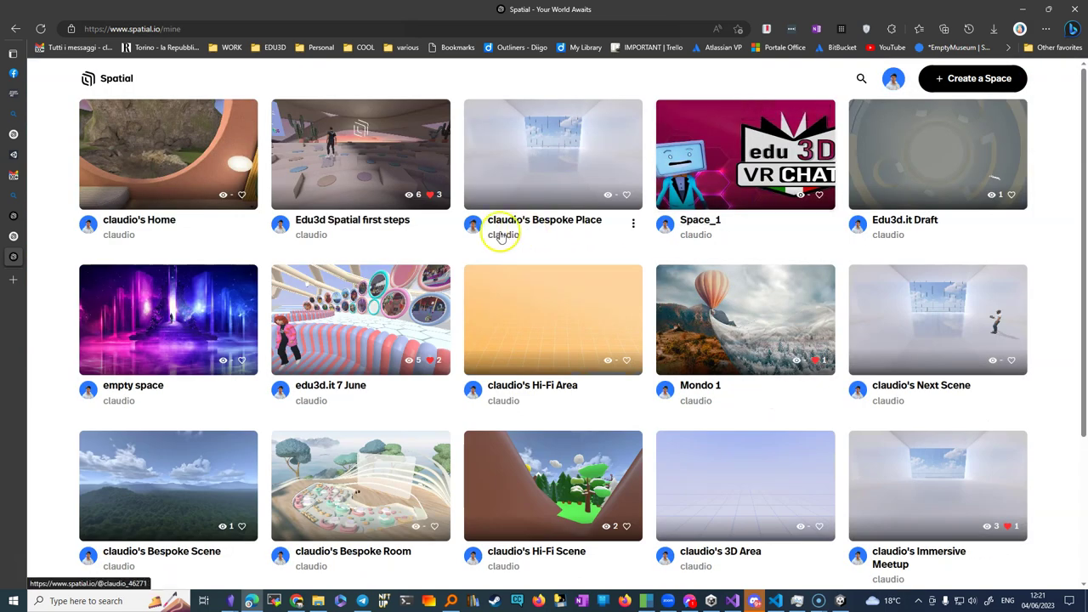
Browse the account's own spaces, previewing thumbnails such as empty space and the Hi-Fi Scene.
{"action": "scroll", "coordinate": [237, 204], "scroll_direction": "down", "scroll_amount": 1}
{"action": "scroll", "coordinate": [237, 203], "scroll_direction": "down", "scroll_amount": 2}
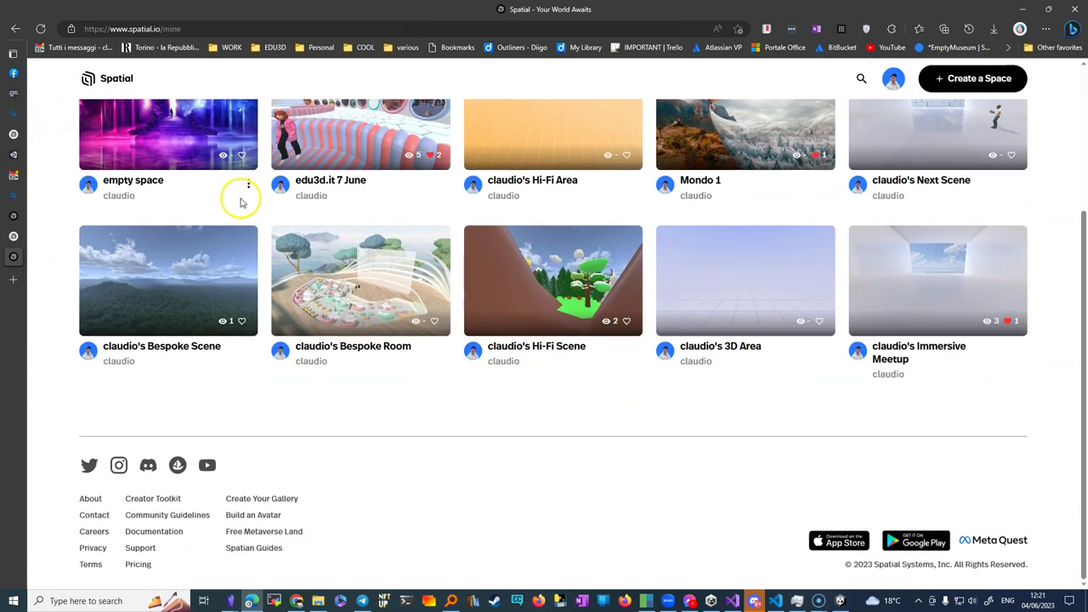
{"action": "scroll", "coordinate": [239, 284], "scroll_direction": "up", "scroll_amount": 3}
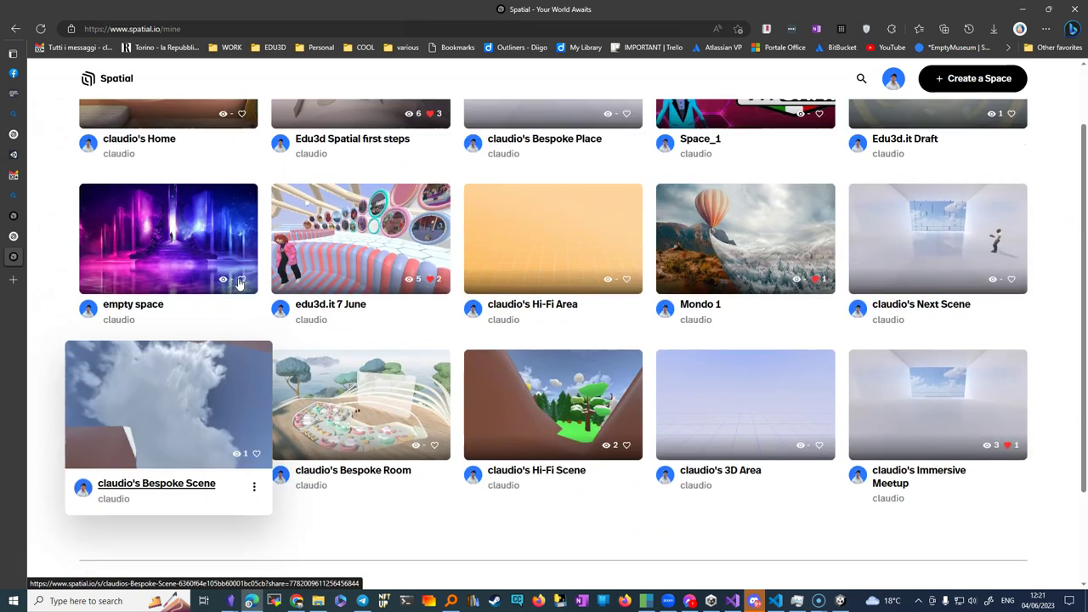
{"action": "mouse_move", "coordinate": [238, 283]}
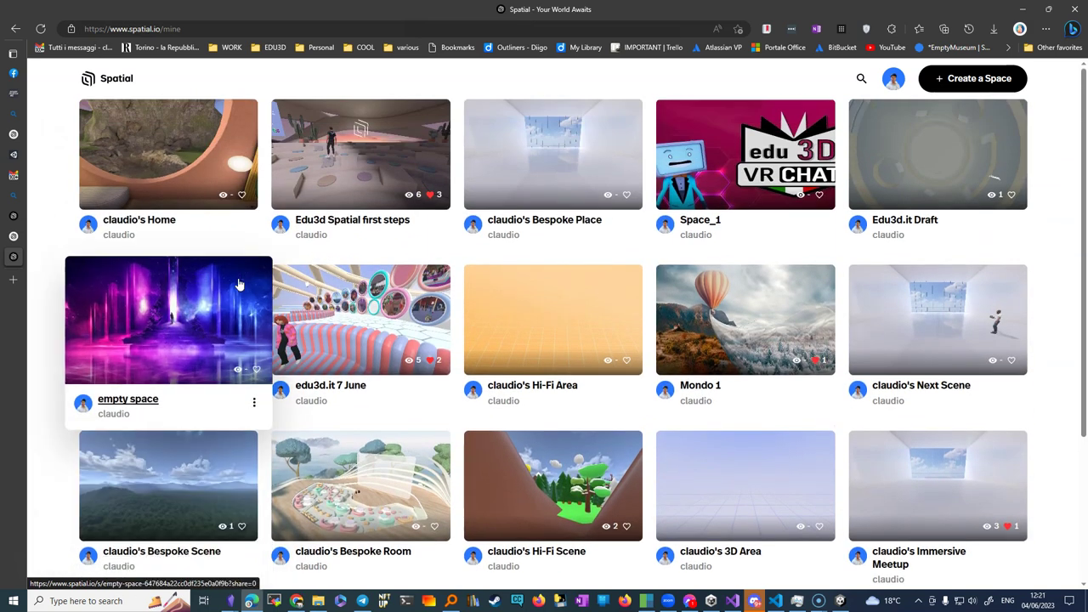
{"action": "mouse_move", "coordinate": [553, 172]}
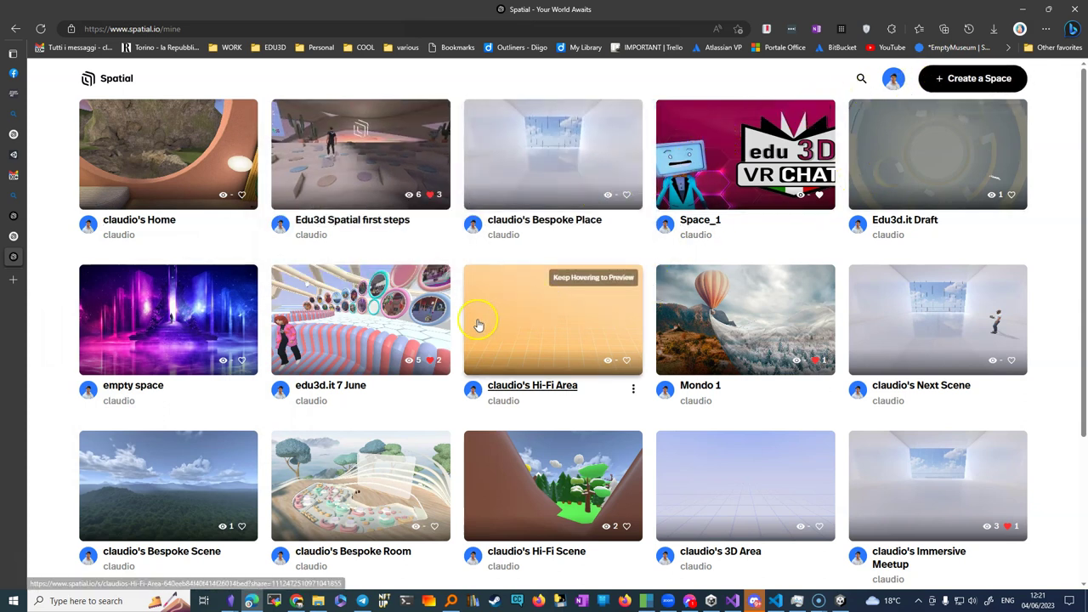
{"action": "mouse_move", "coordinate": [478, 324]}
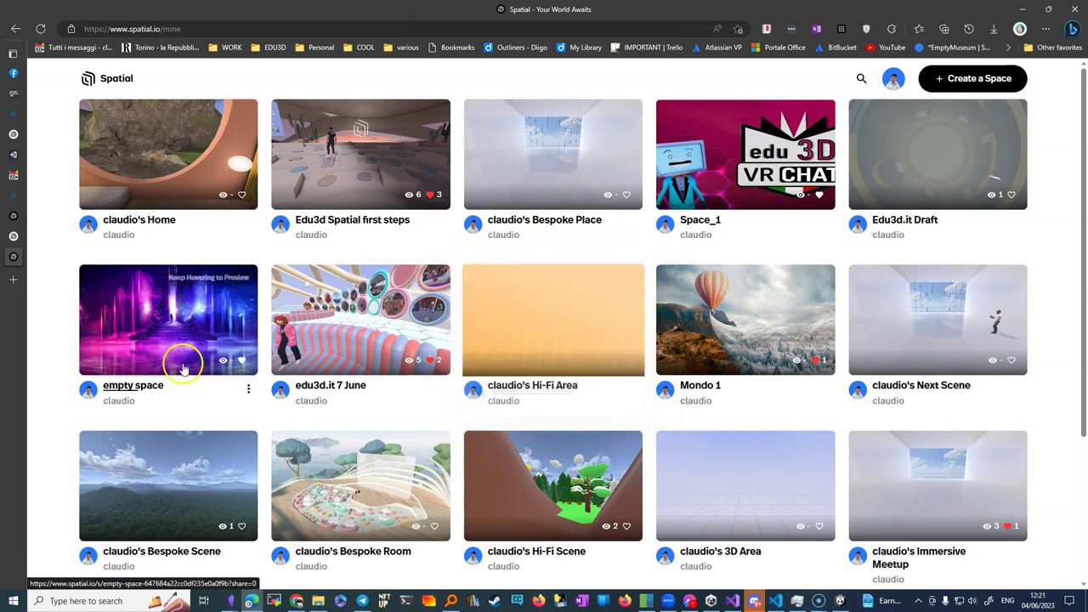
{"action": "left_click", "coordinate": [427, 230]}
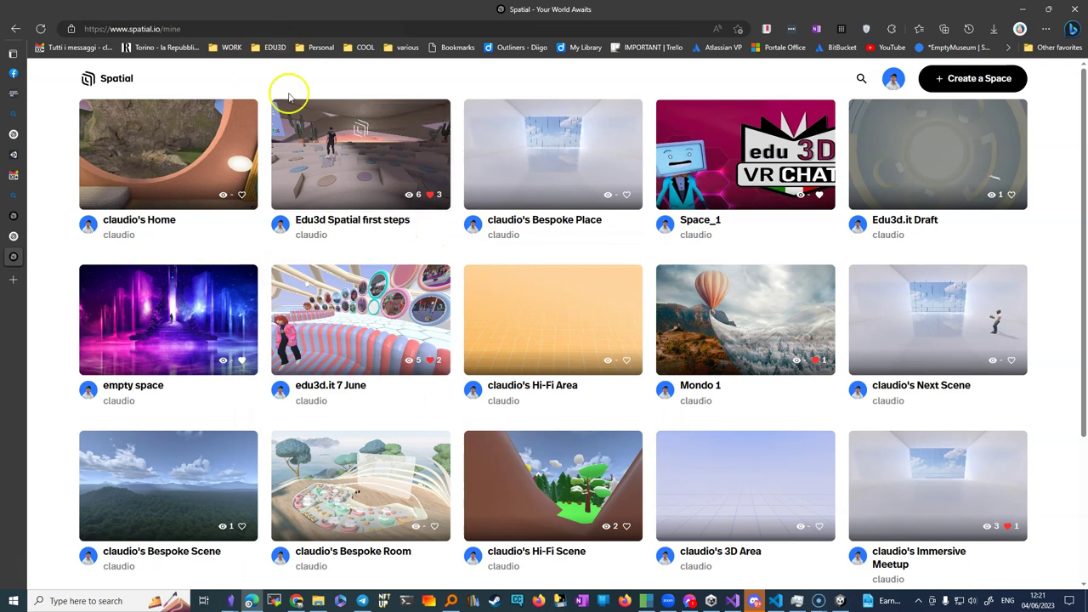
{"action": "mouse_move", "coordinate": [538, 483]}
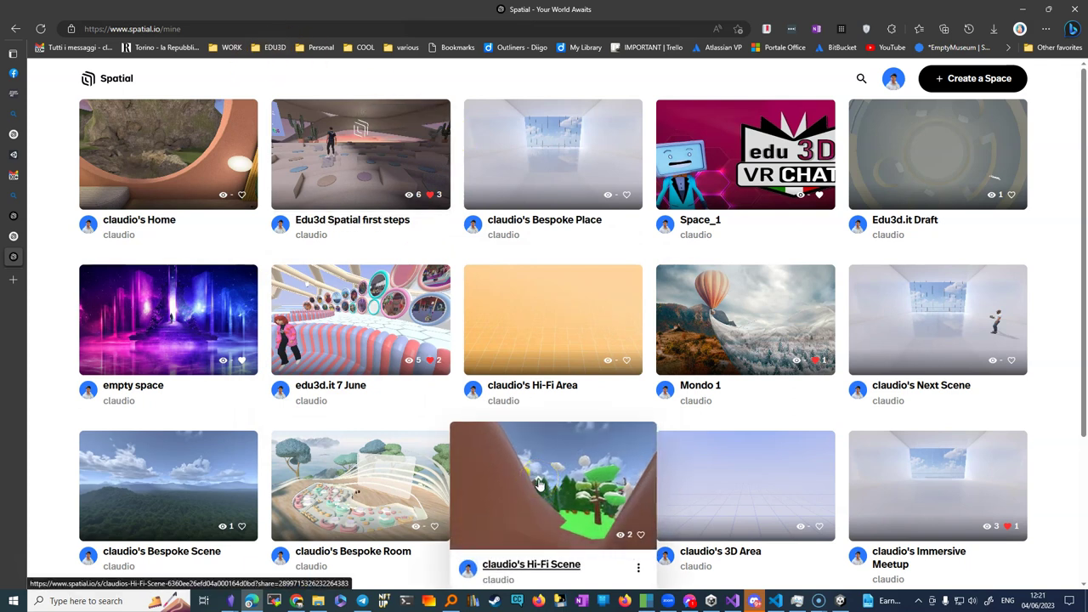
Switch to the Unity editor and close the Spatial Portal window to reveal the pakkio scene.
{"action": "left_click", "coordinate": [840, 600]}
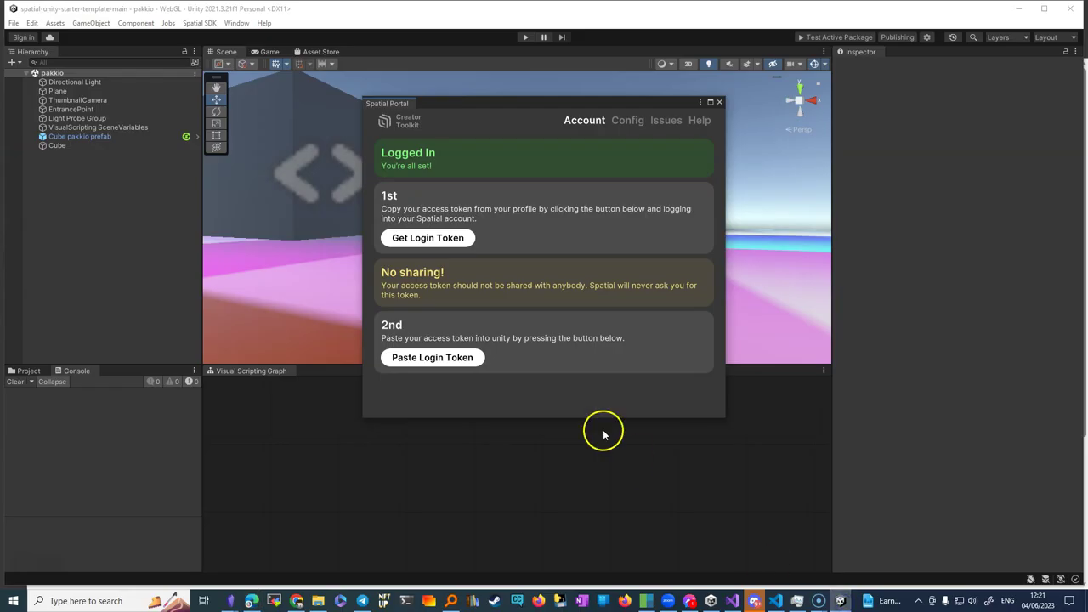
{"action": "left_click", "coordinate": [720, 103]}
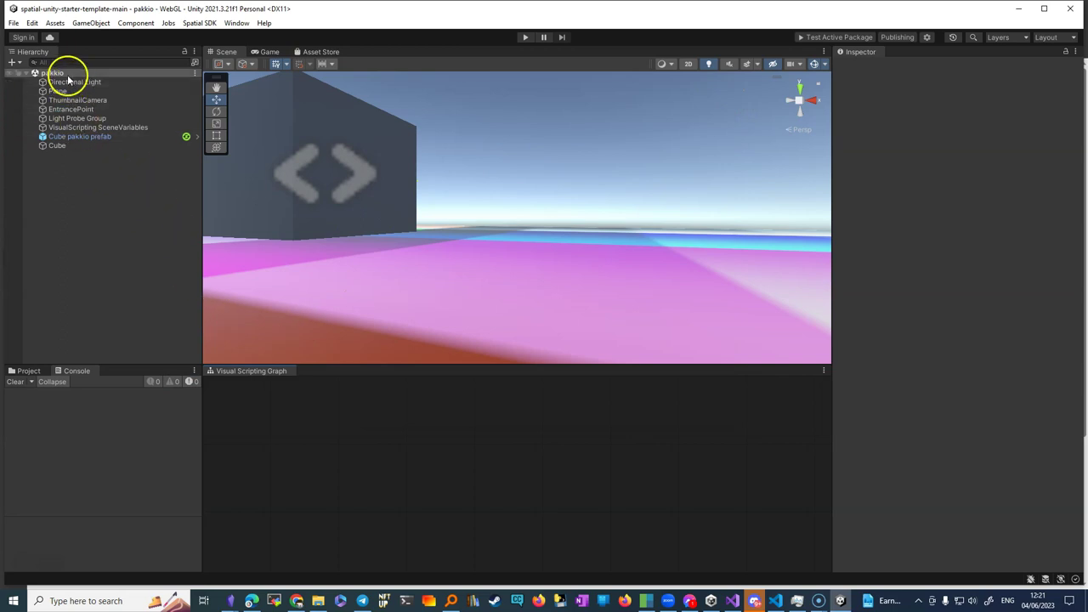
{"action": "scroll", "coordinate": [305, 249], "scroll_direction": "down", "scroll_amount": 3}
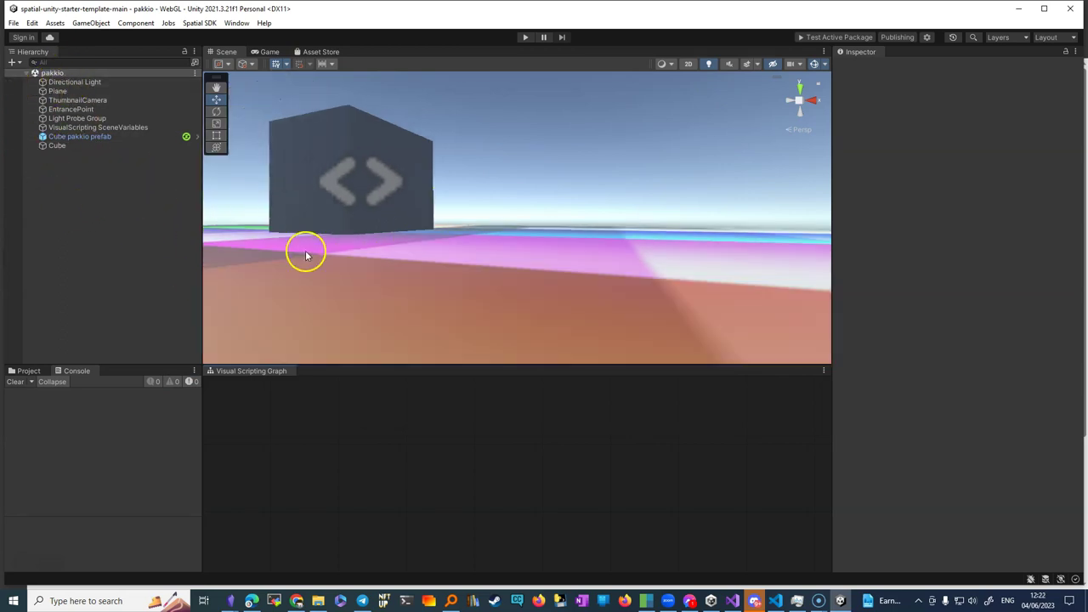
{"action": "middle_click_drag", "start_coordinate": [243, 207], "coordinate": [347, 243]}
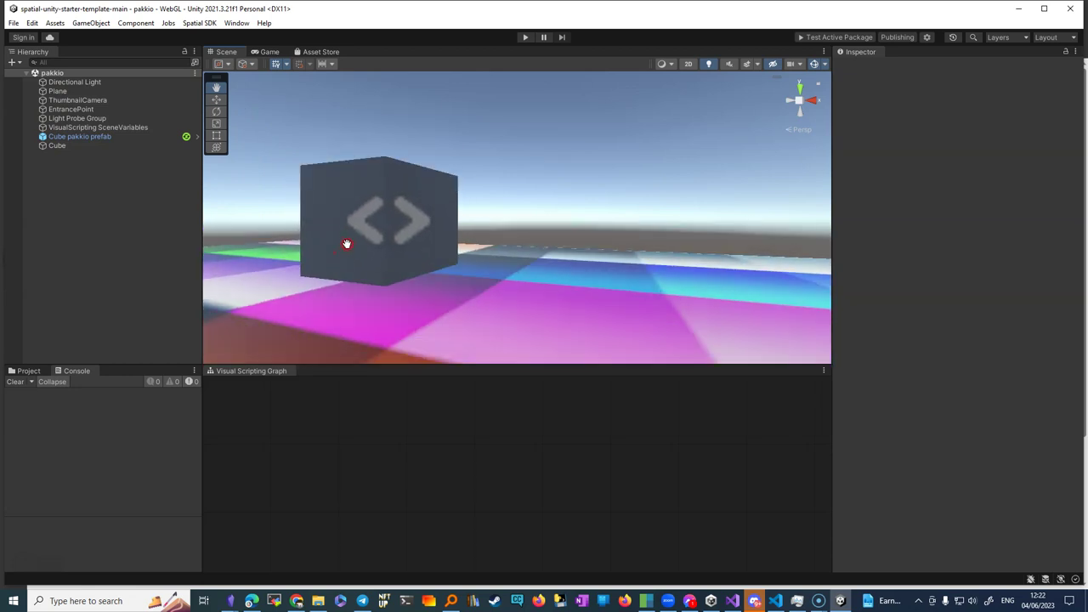
{"action": "scroll", "coordinate": [347, 243], "scroll_direction": "down", "scroll_amount": 1}
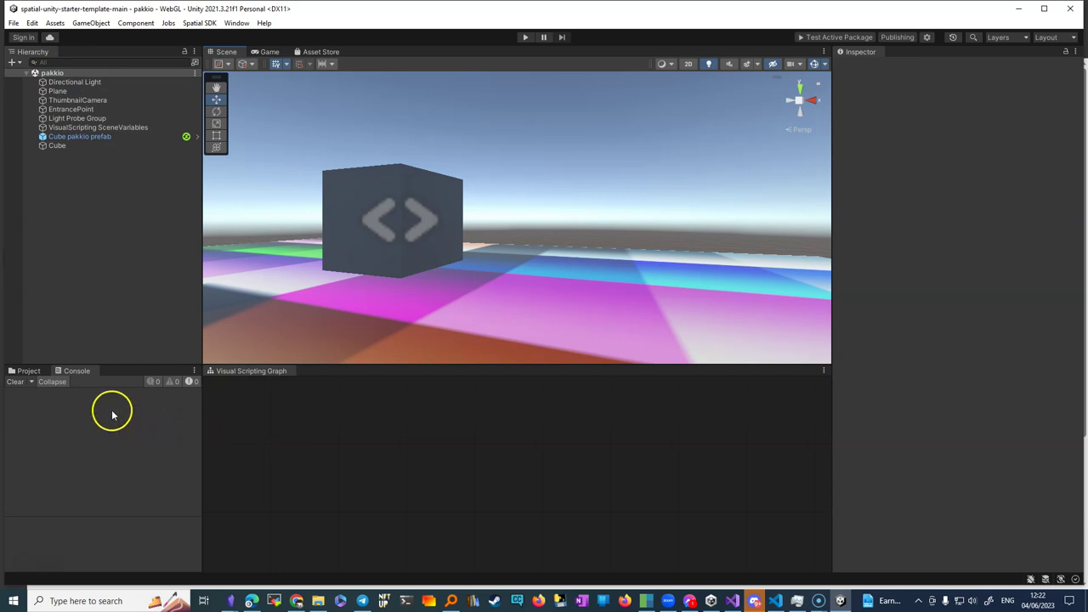
Show the project assets in a wider area, filter them by the Scene type and select the pakkio scene.
{"action": "left_click", "coordinate": [28, 374]}
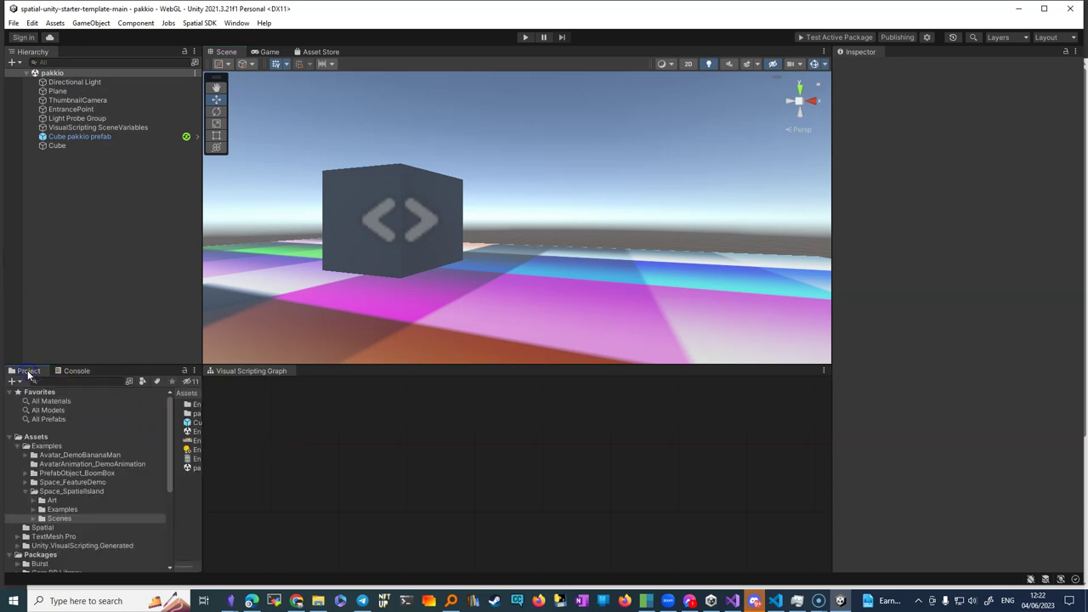
{"action": "left_click_drag", "start_coordinate": [203, 422], "coordinate": [648, 442]}
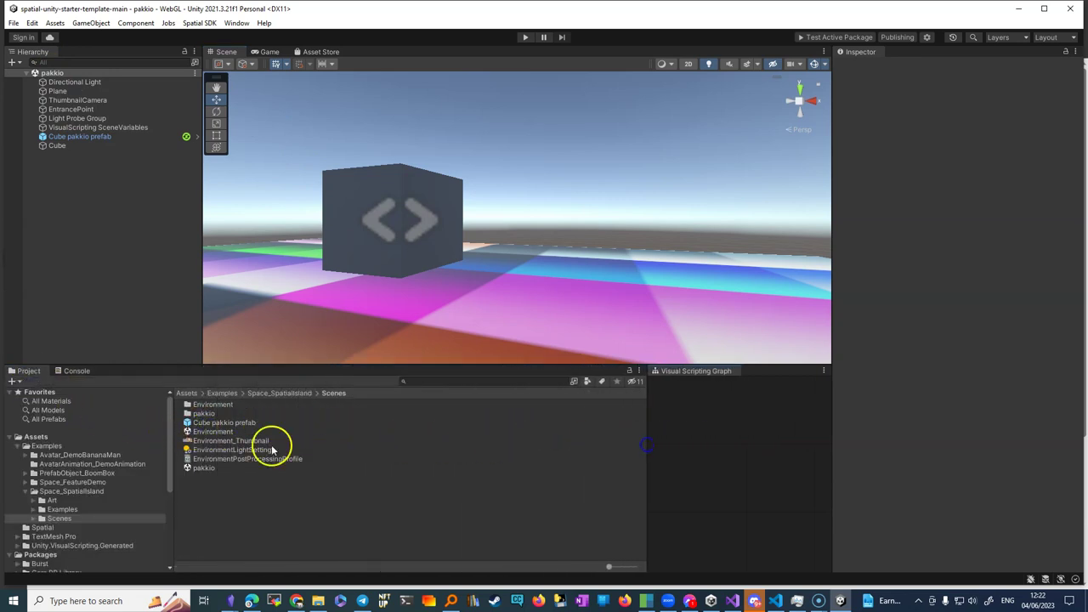
{"action": "left_click", "coordinate": [588, 382]}
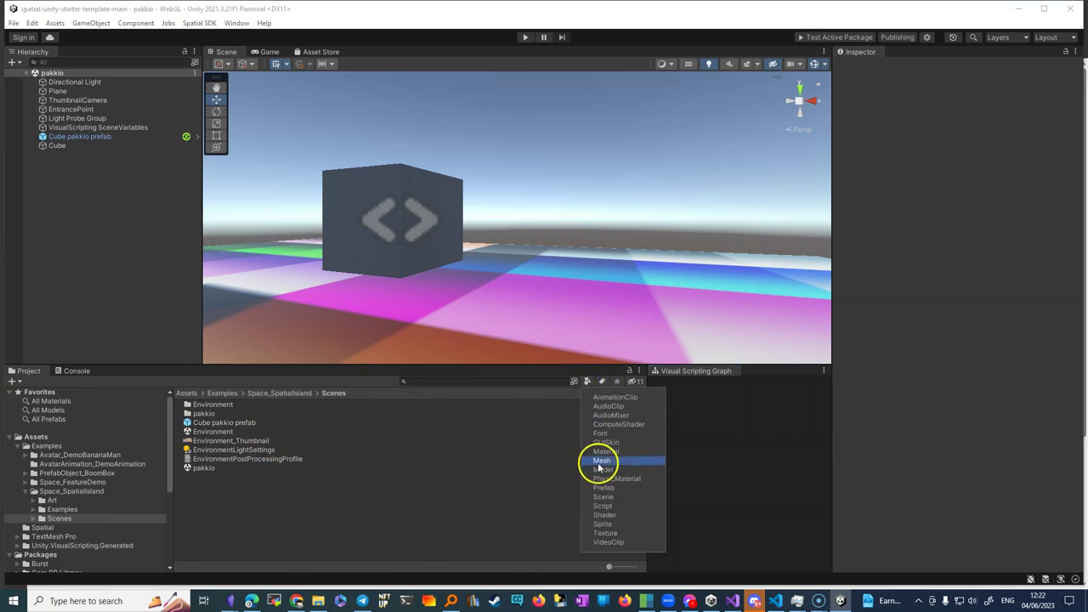
{"action": "left_click", "coordinate": [602, 496]}
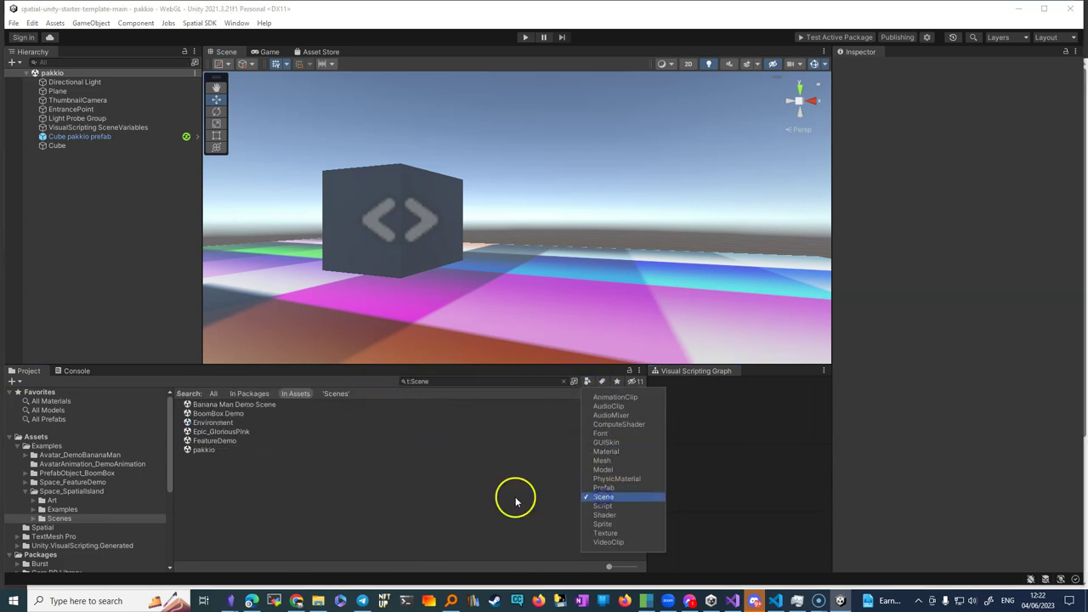
{"action": "left_click", "coordinate": [301, 474]}
{"action": "left_click", "coordinate": [203, 450]}
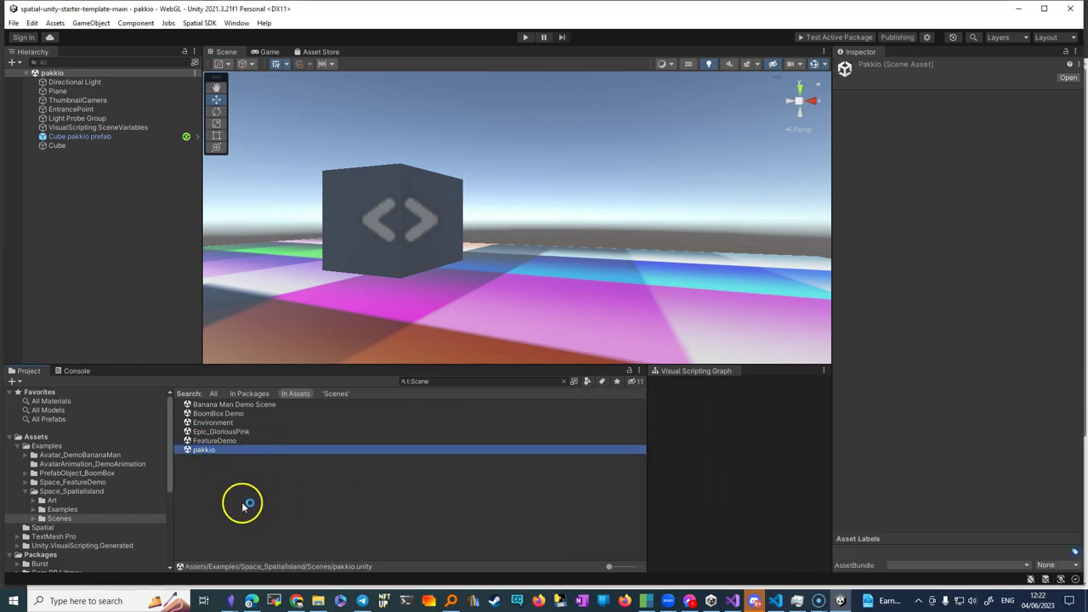
Open the Environment scene and examine its furniture, tree and interactable objects.
{"action": "left_click", "coordinate": [214, 423]}
{"action": "double_click", "coordinate": [216, 425]}
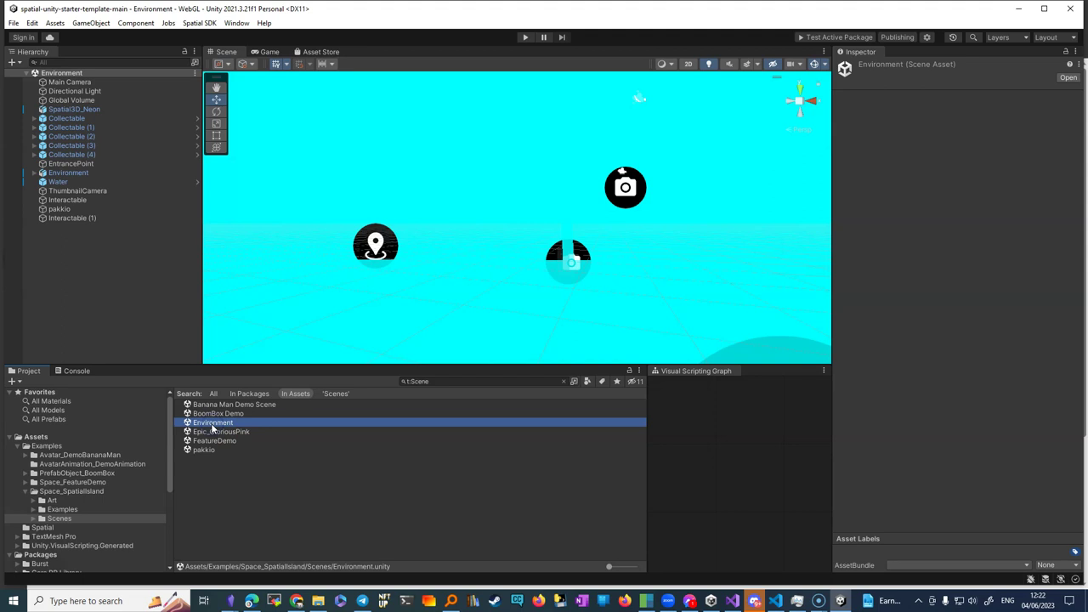
{"action": "scroll", "coordinate": [413, 257], "scroll_direction": "down", "scroll_amount": 4}
{"action": "scroll", "coordinate": [404, 261], "scroll_direction": "up", "scroll_amount": 5}
{"action": "scroll", "coordinate": [400, 261], "scroll_direction": "down", "scroll_amount": 4}
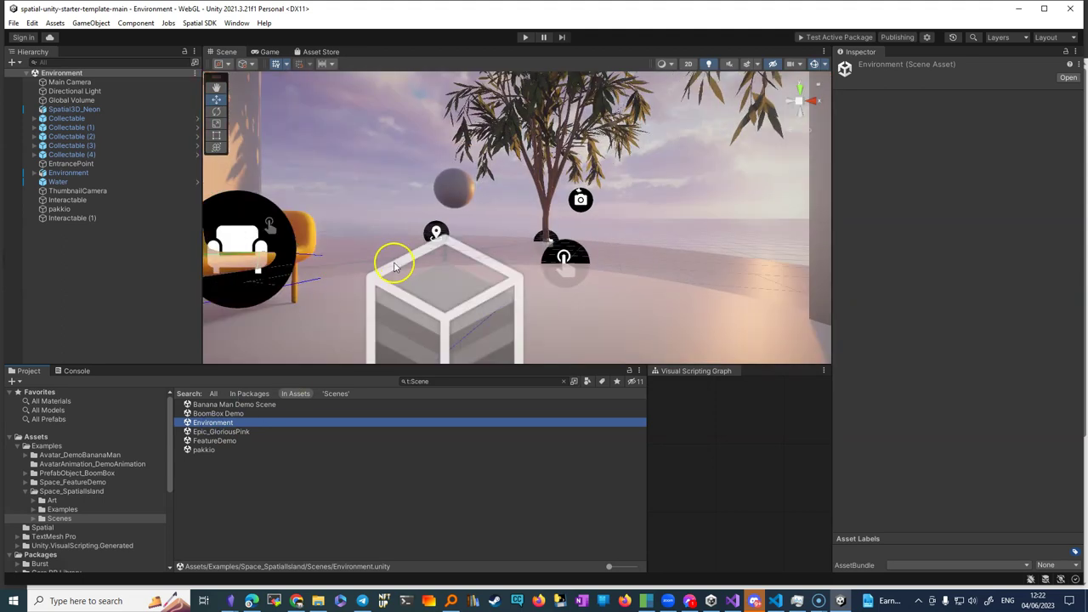
{"action": "scroll", "coordinate": [361, 208], "scroll_direction": "up", "scroll_amount": 5}
{"action": "scroll", "coordinate": [363, 210], "scroll_direction": "down", "scroll_amount": 4}
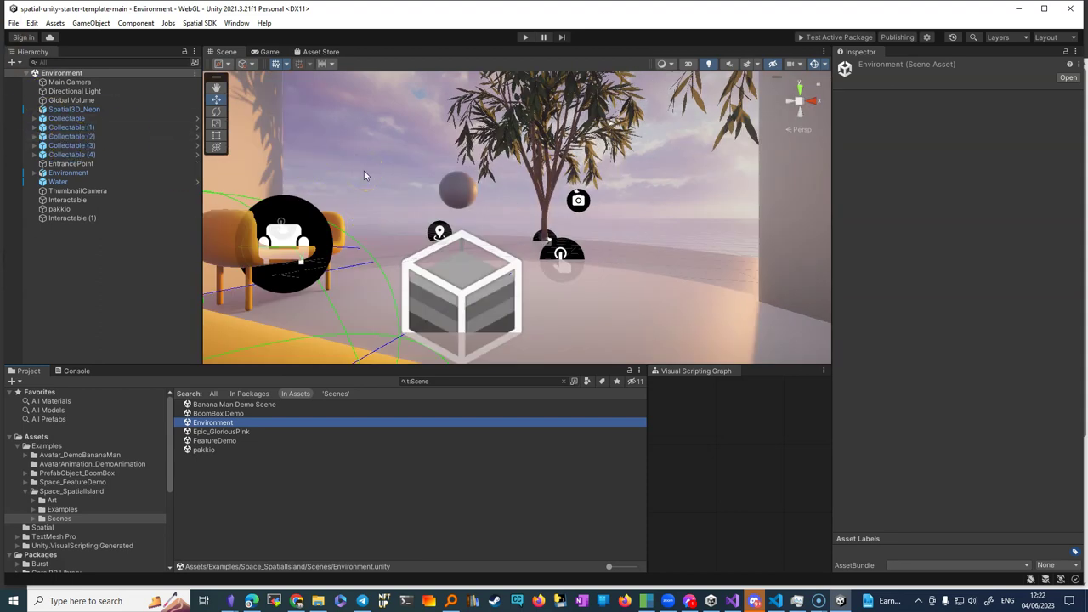
Reopen the pakkio scene and view the Cube pakkio prefab in isolation before returning to the scene.
{"action": "left_click", "coordinate": [205, 450]}
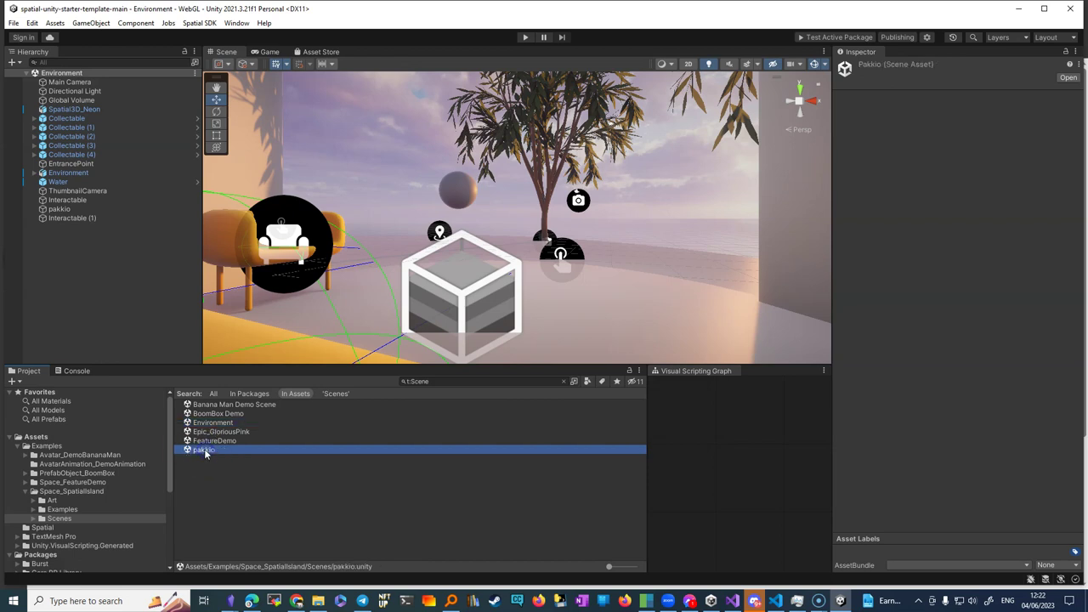
{"action": "double_click", "coordinate": [205, 450]}
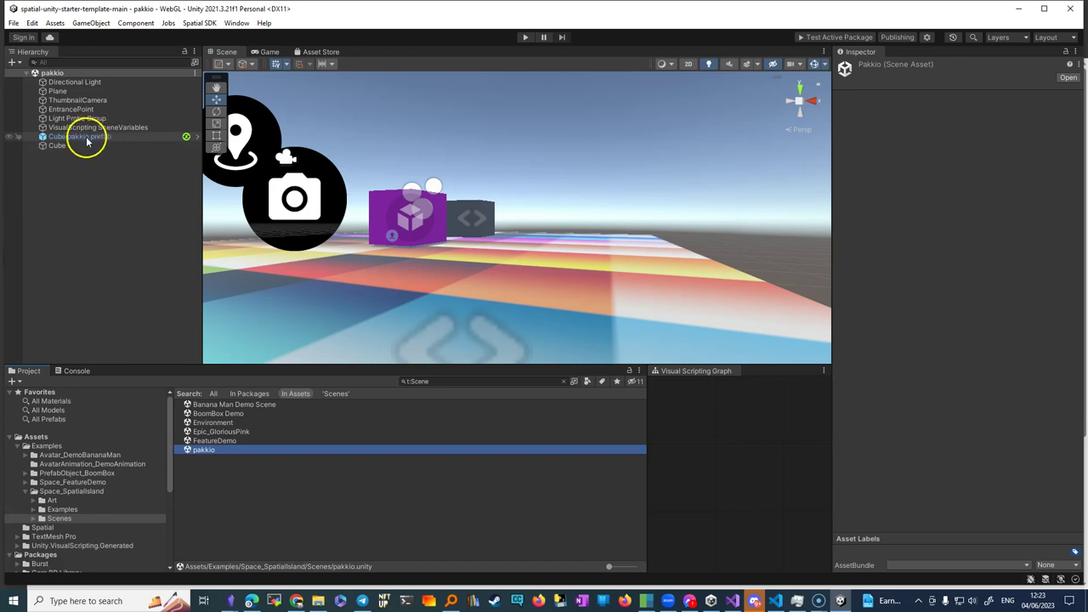
{"action": "left_click", "coordinate": [196, 137]}
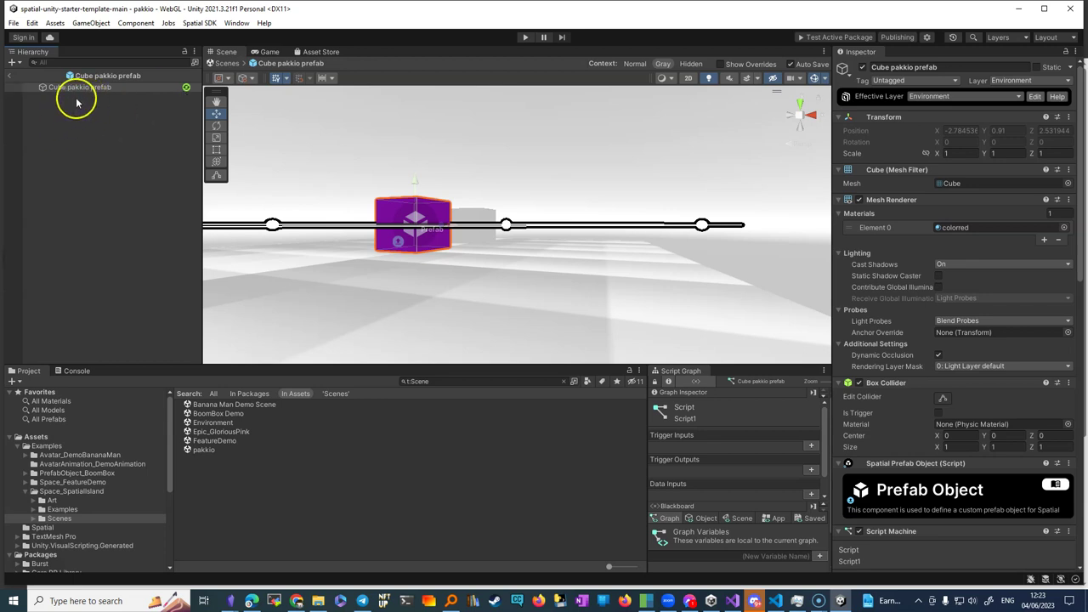
{"action": "left_click", "coordinate": [9, 76]}
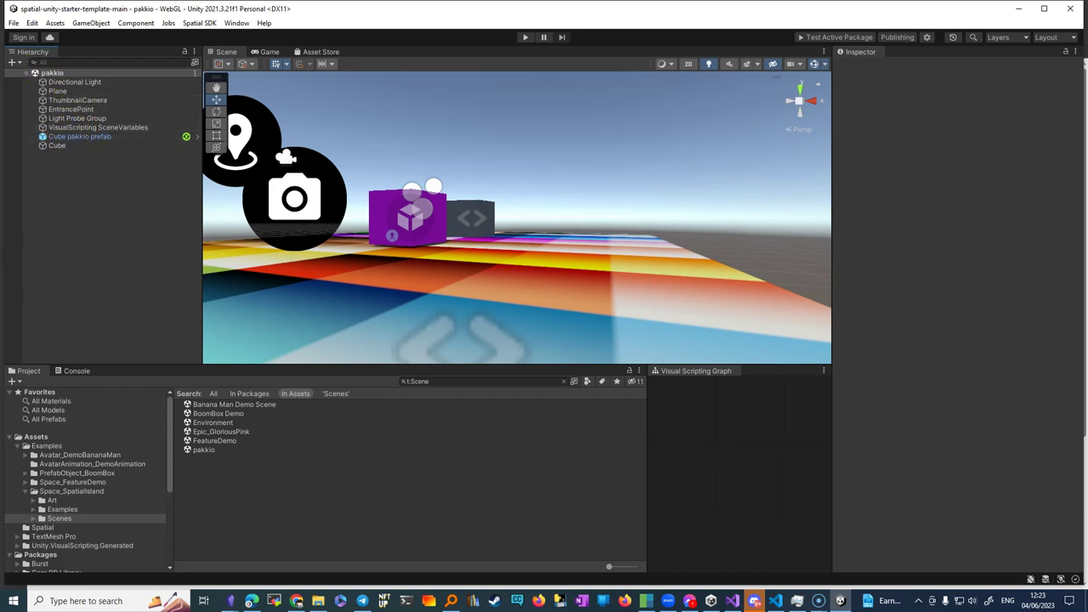
Examine the 3D object types that can be created, and inspect the Plane and the Cube pakkio prefab.
{"action": "left_click", "coordinate": [14, 63]}
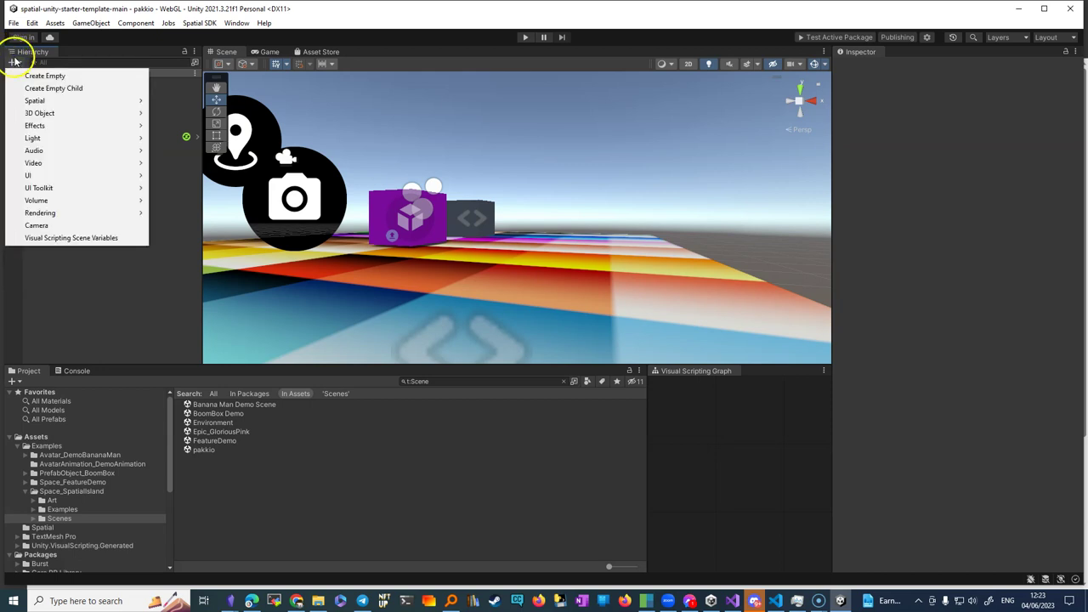
{"action": "mouse_move", "coordinate": [51, 113]}
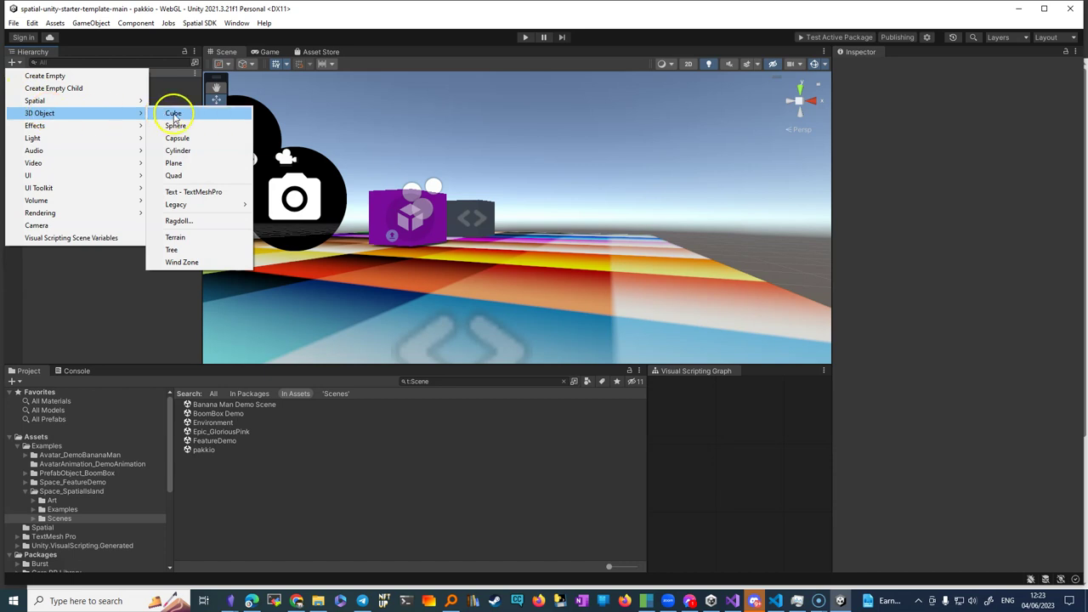
{"action": "left_click", "coordinate": [179, 164]}
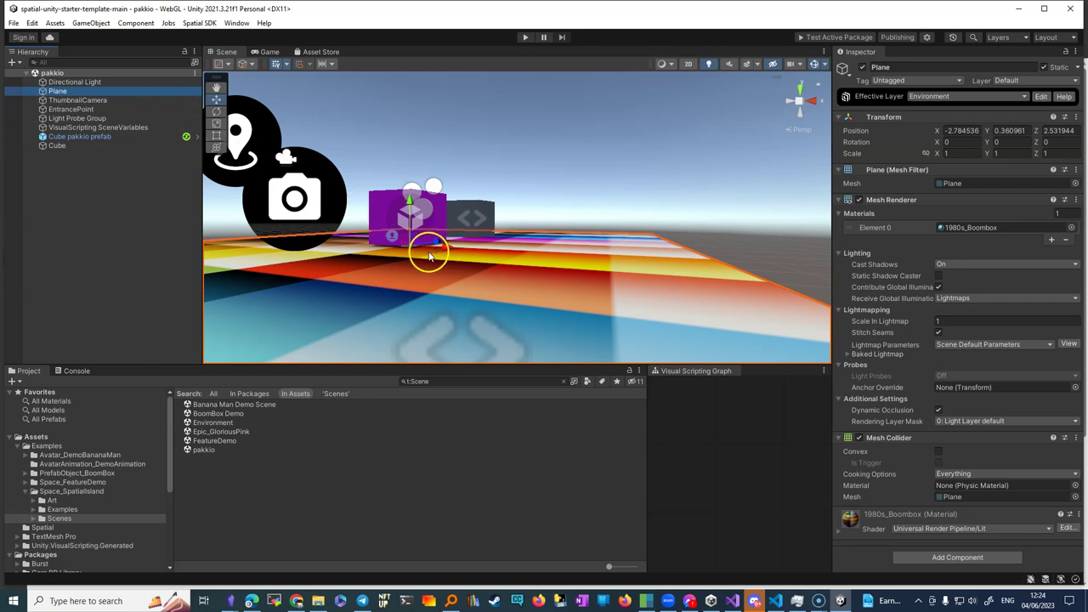
{"action": "left_click", "coordinate": [90, 138]}
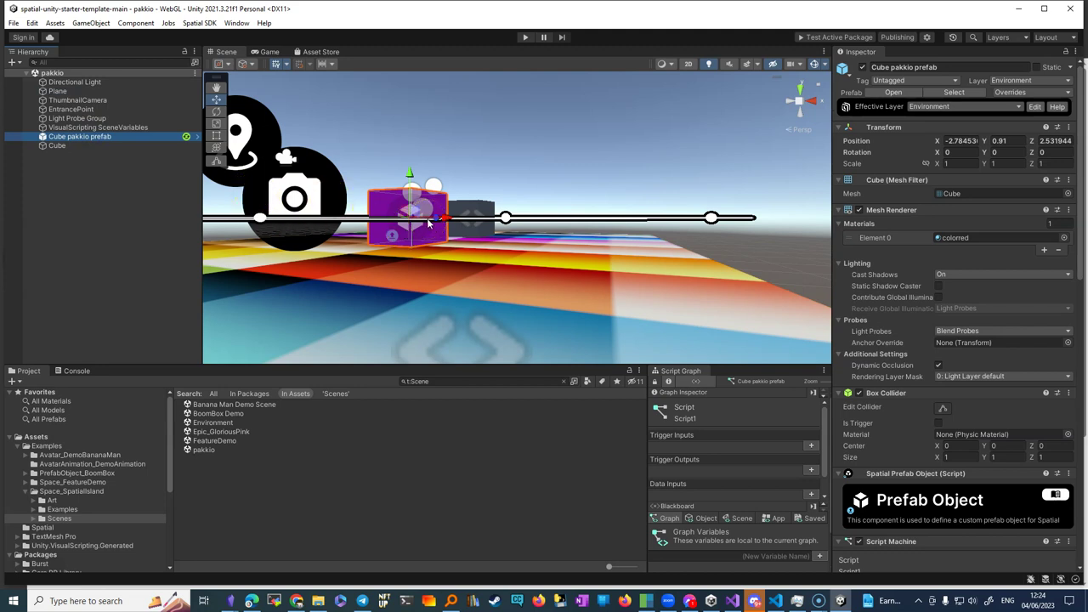
{"action": "left_click", "coordinate": [21, 64]}
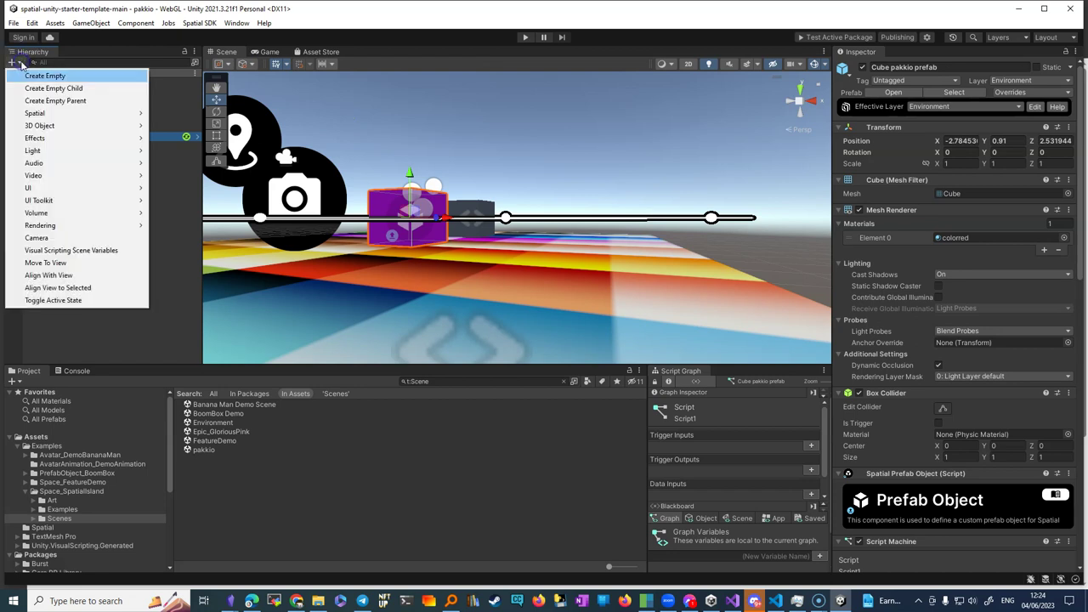
{"action": "mouse_move", "coordinate": [70, 127]}
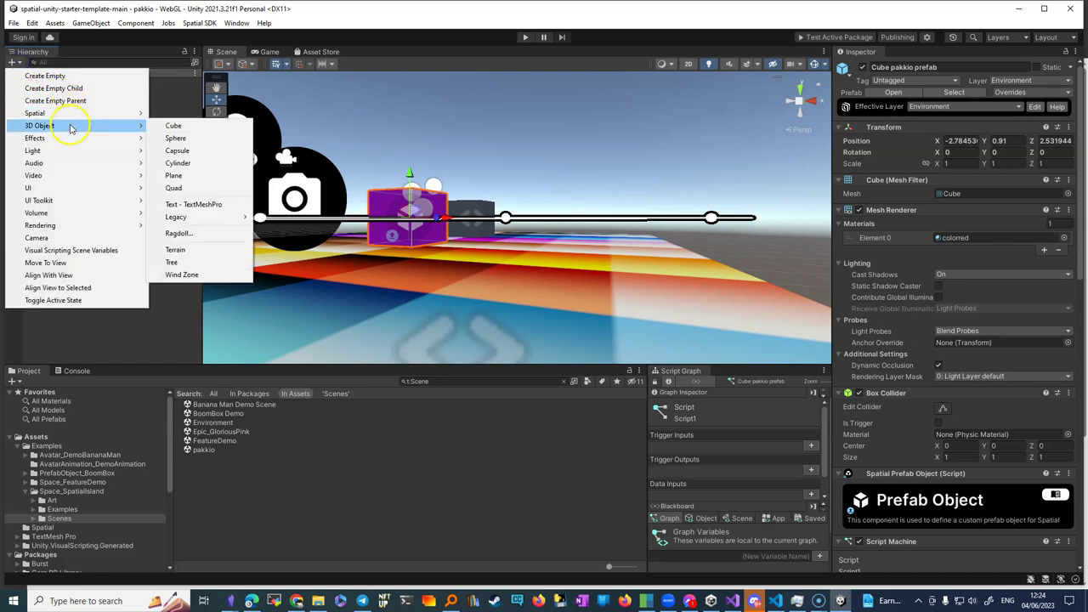
{"action": "left_click", "coordinate": [497, 255]}
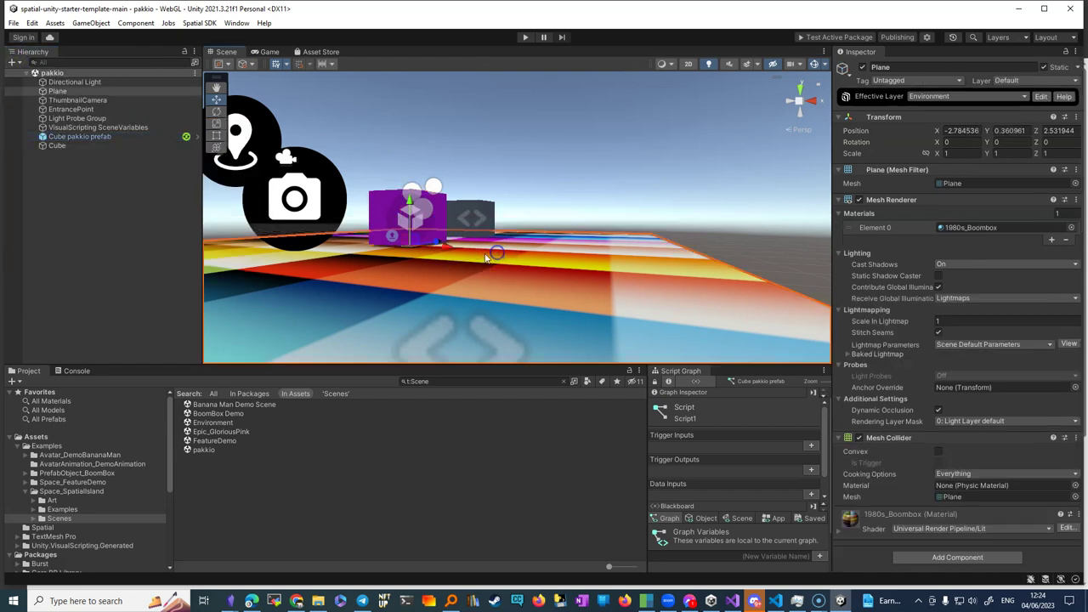
Clear the Scene type filter from the project assets and select the Cube pakkio prefab asset in the Scenes folder.
{"action": "left_click", "coordinate": [416, 216]}
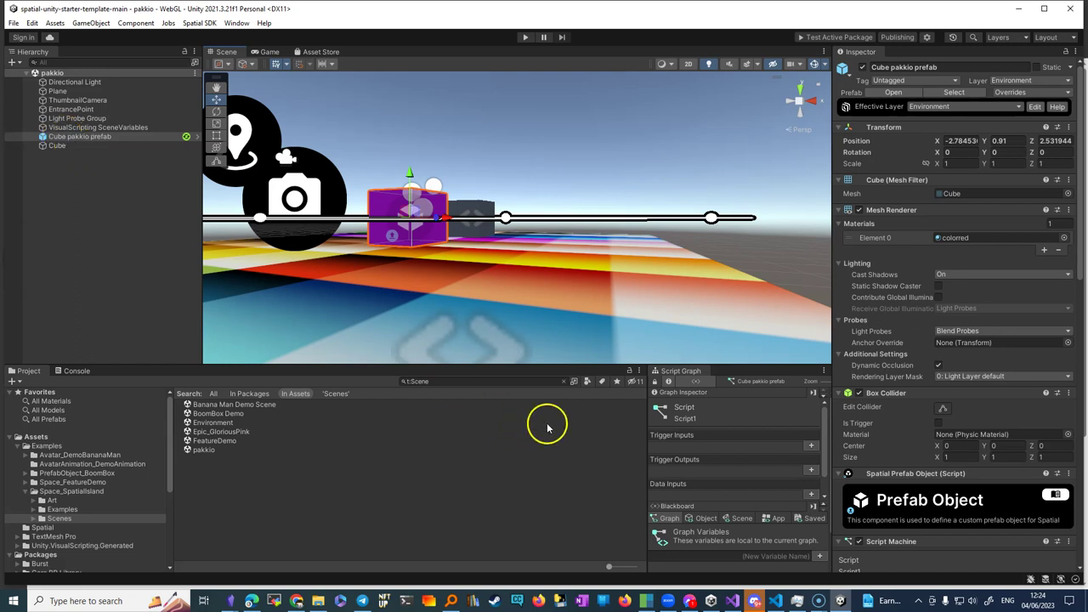
{"action": "left_click", "coordinate": [563, 381]}
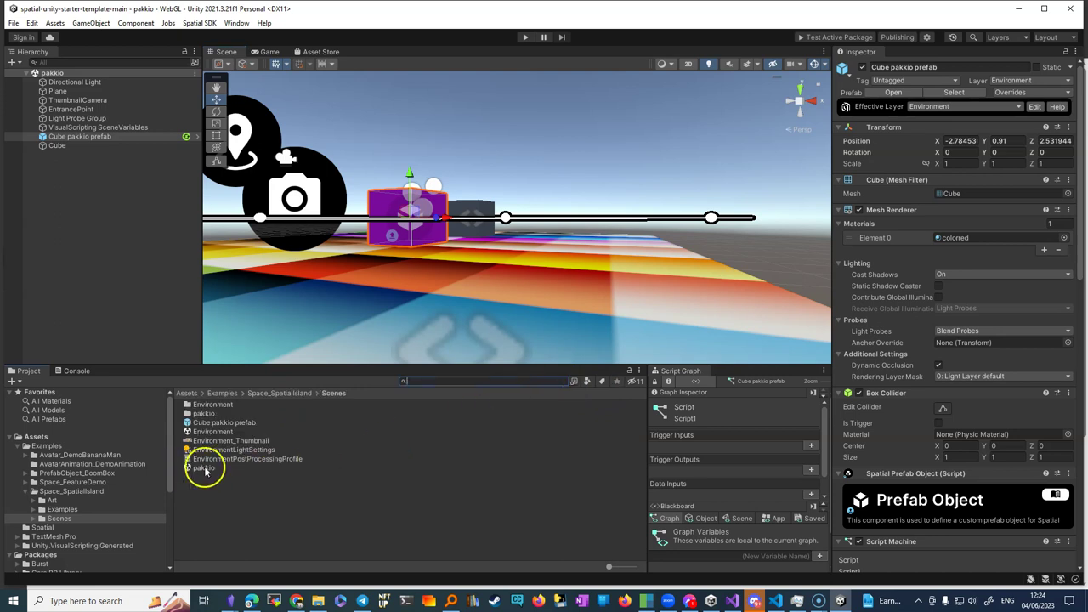
{"action": "left_click", "coordinate": [225, 423]}
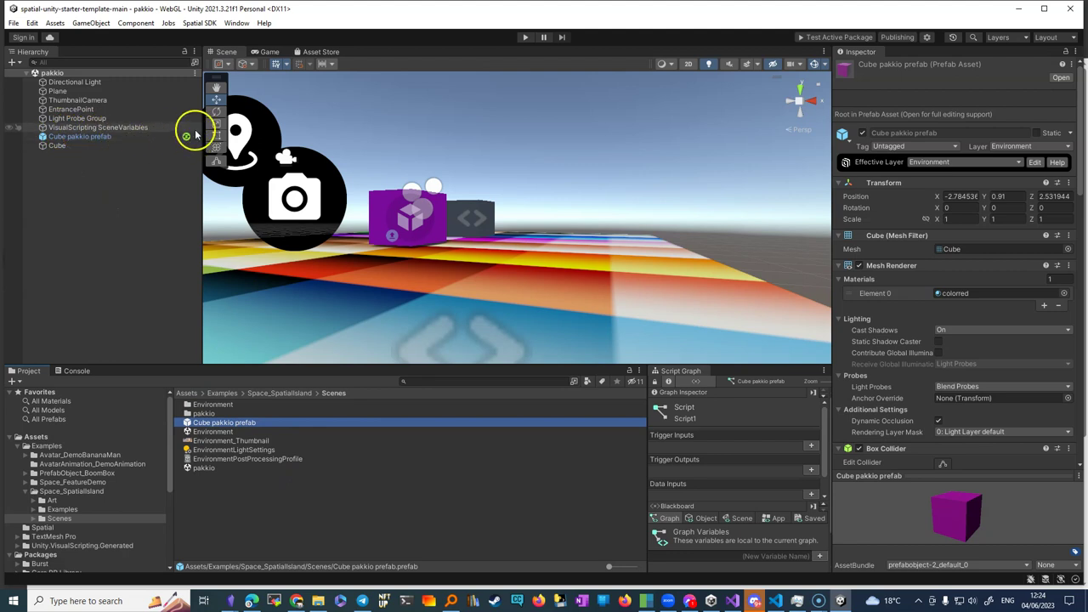
Open the scene's Cube pakkio prefab instance in context and view it against the greyed-out surroundings.
{"action": "left_click", "coordinate": [123, 137]}
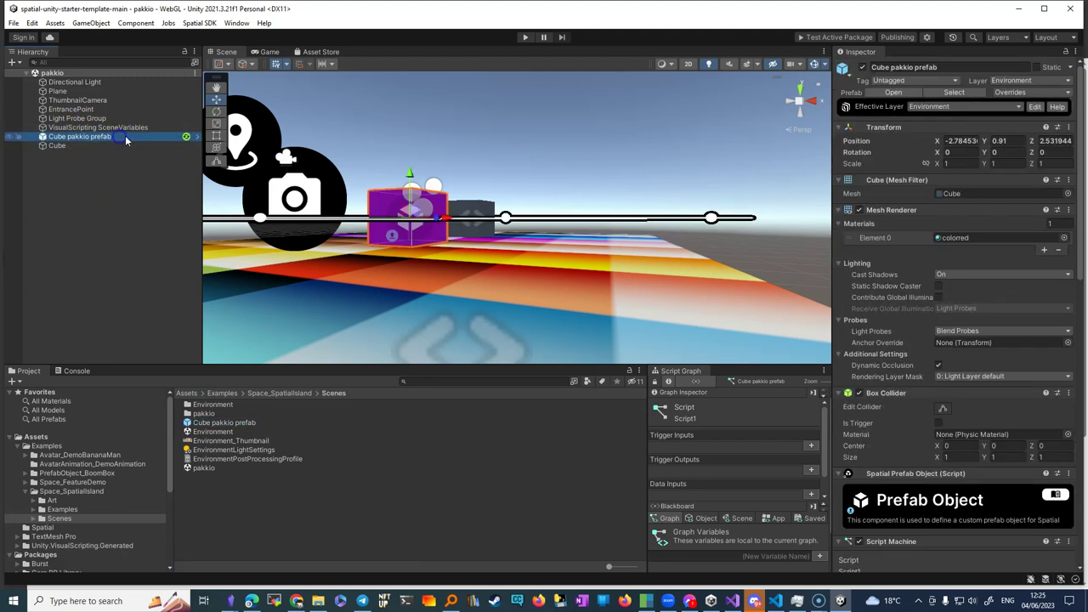
{"action": "left_click", "coordinate": [196, 137]}
{"action": "middle_click_drag", "start_coordinate": [389, 210], "coordinate": [443, 209]}
{"action": "left_click_drag", "start_coordinate": [410, 214], "coordinate": [391, 246], "text": "alt"}
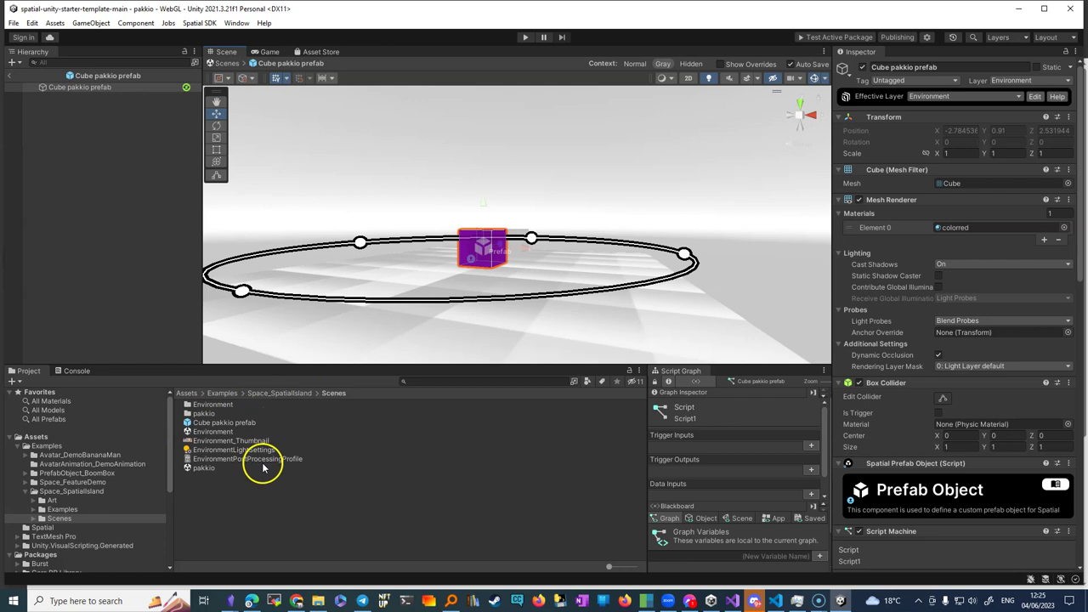
Open the Cube pakkio prefab asset in isolation from the Scenes folder.
{"action": "left_click", "coordinate": [201, 426]}
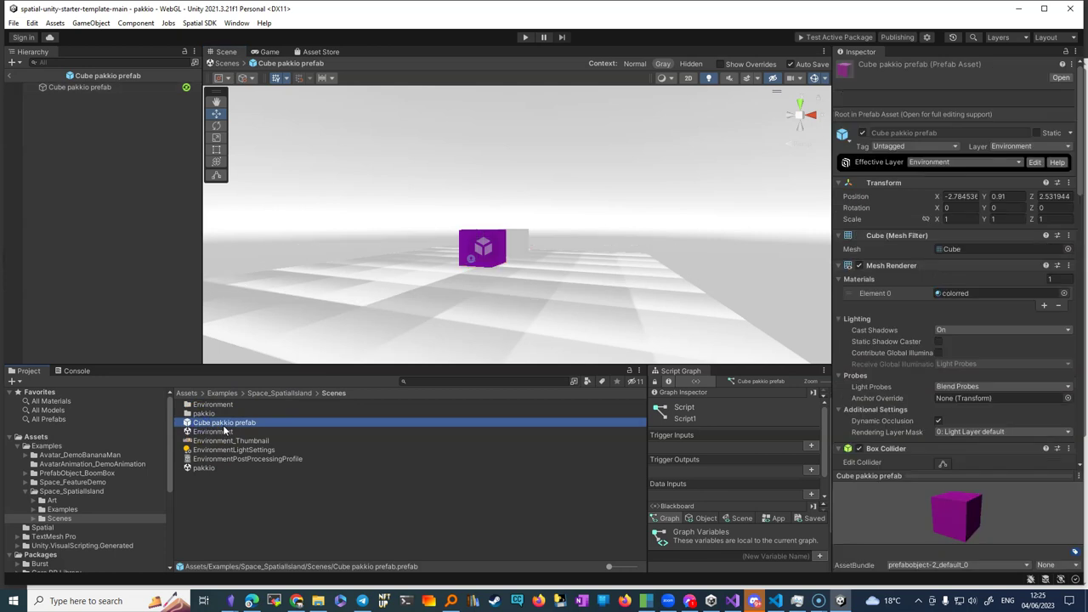
{"action": "double_click", "coordinate": [220, 427]}
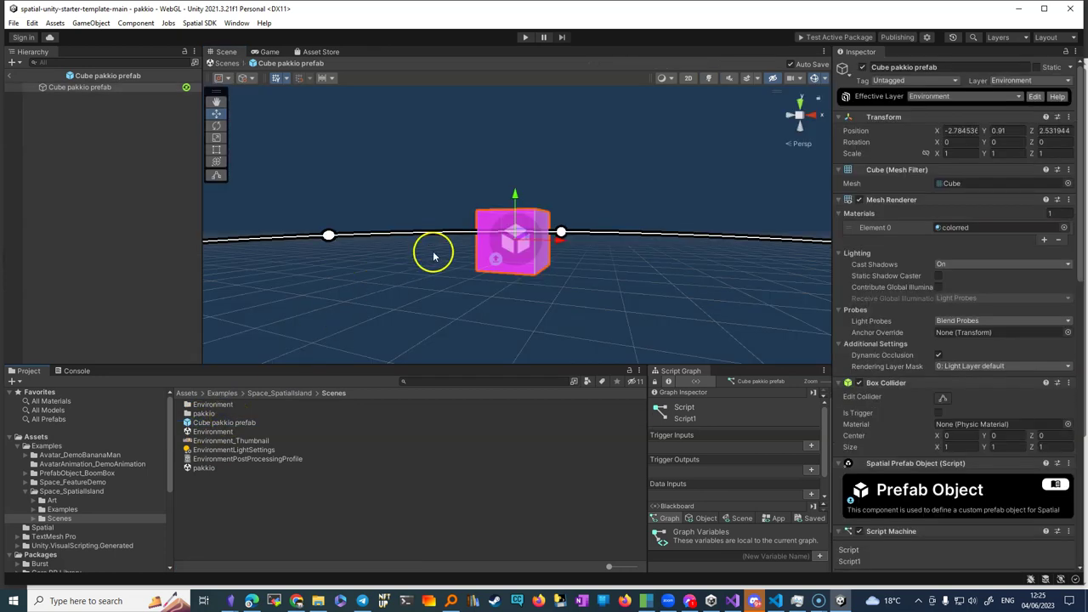
{"action": "left_click_drag", "start_coordinate": [439, 263], "coordinate": [507, 245], "text": "alt"}
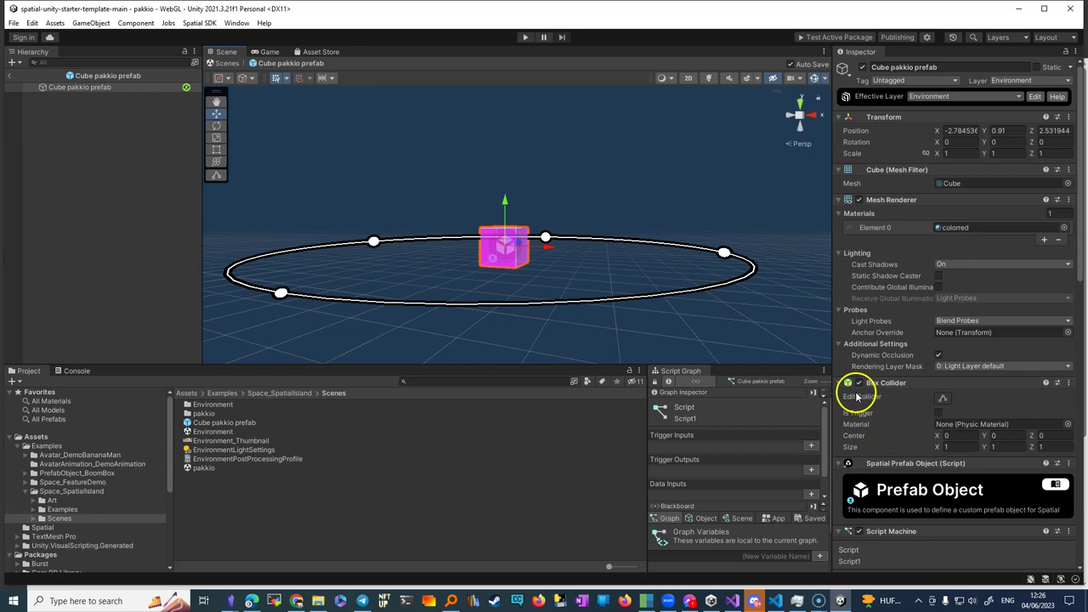
Examine the Cube pakkio prefab's components, from Mesh Renderer and Box Collider through Spatial Prefab Object to Spatial Synced Object.
{"action": "mouse_move", "coordinate": [904, 409]}
{"action": "scroll", "coordinate": [918, 213], "scroll_direction": "down", "scroll_amount": 3}
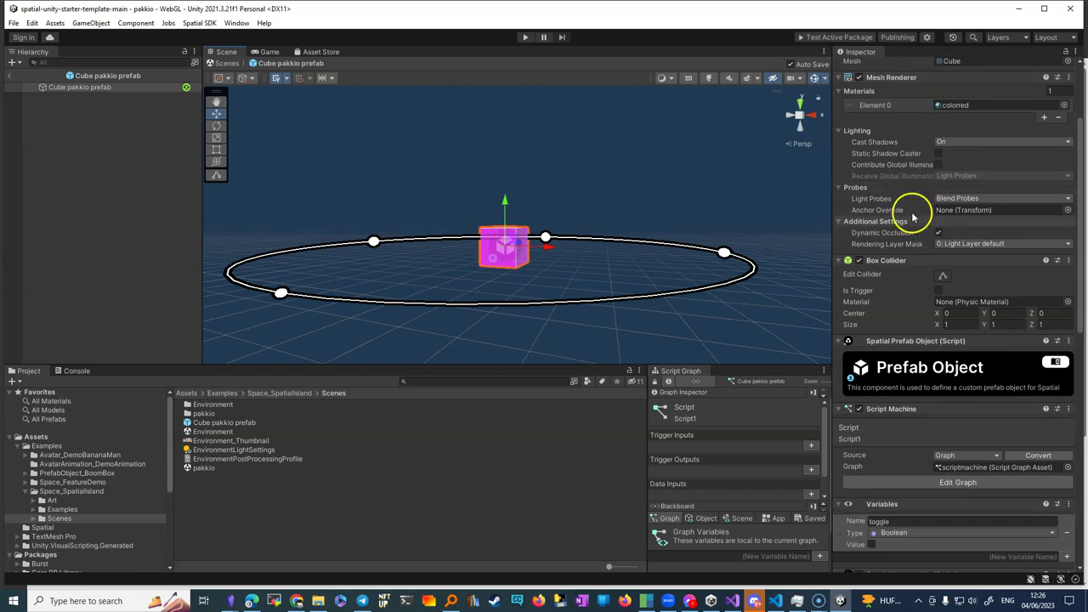
{"action": "scroll", "coordinate": [910, 219], "scroll_direction": "down", "scroll_amount": 2}
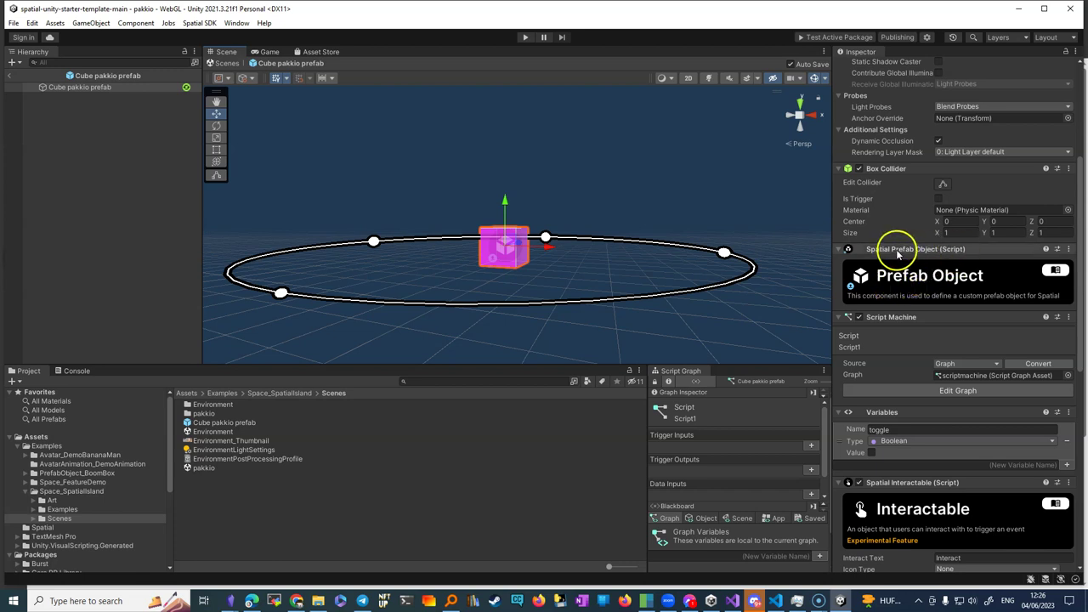
{"action": "scroll", "coordinate": [935, 281], "scroll_direction": "down", "scroll_amount": 10}
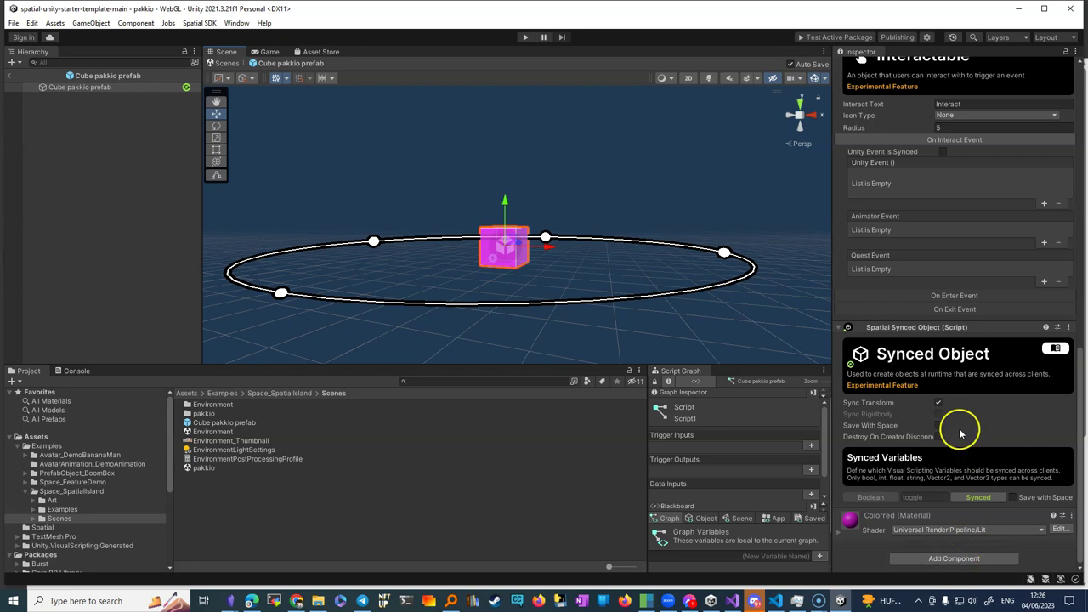
{"action": "scroll", "coordinate": [930, 247], "scroll_direction": "up", "scroll_amount": 5}
{"action": "scroll", "coordinate": [929, 253], "scroll_direction": "up", "scroll_amount": 1}
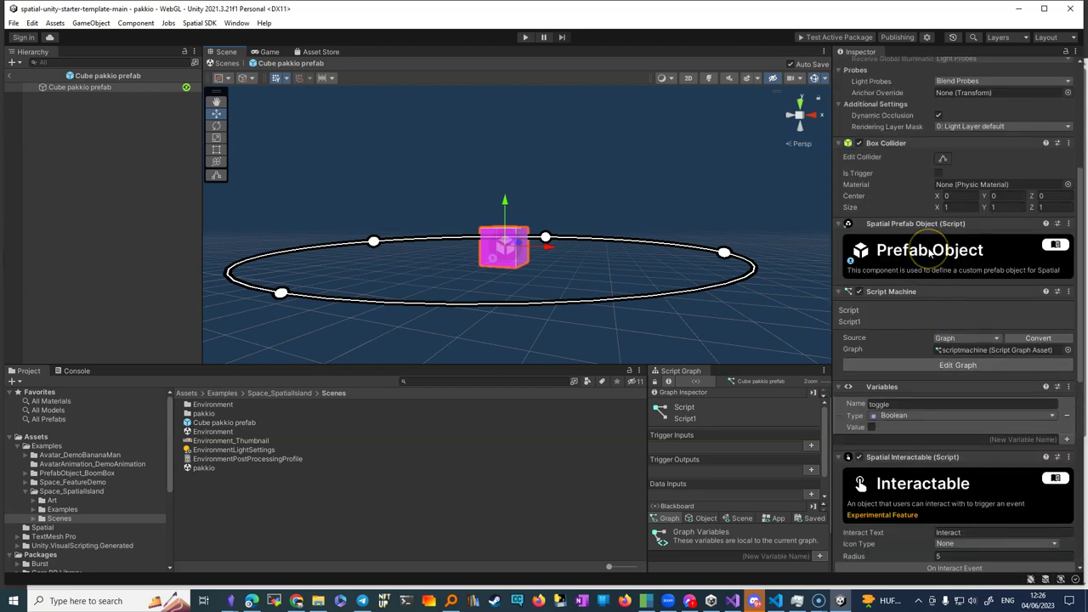
{"action": "left_click", "coordinate": [899, 253]}
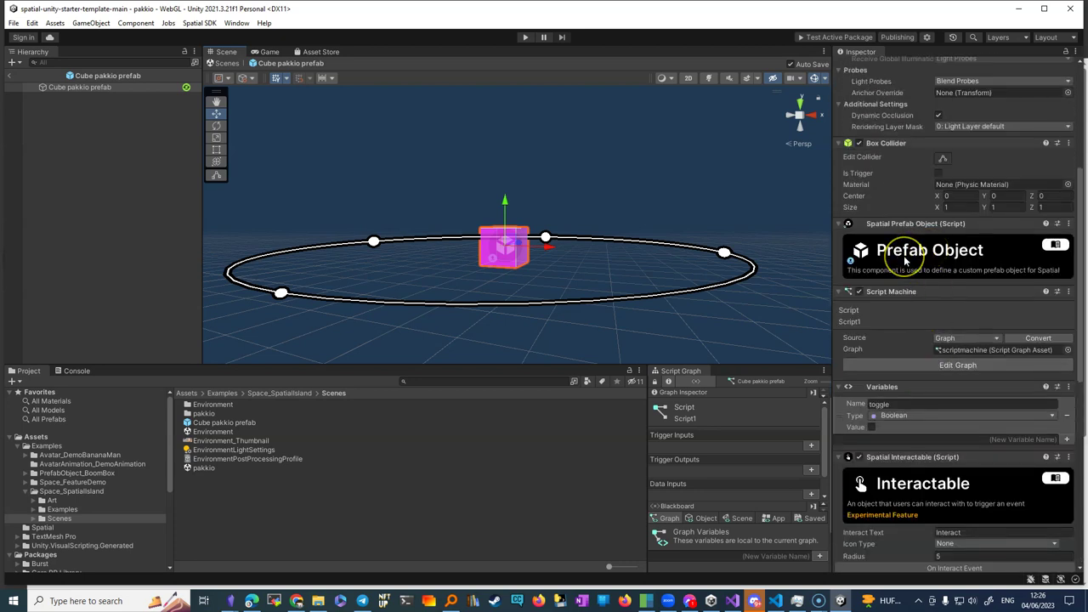
{"action": "left_click", "coordinate": [932, 260]}
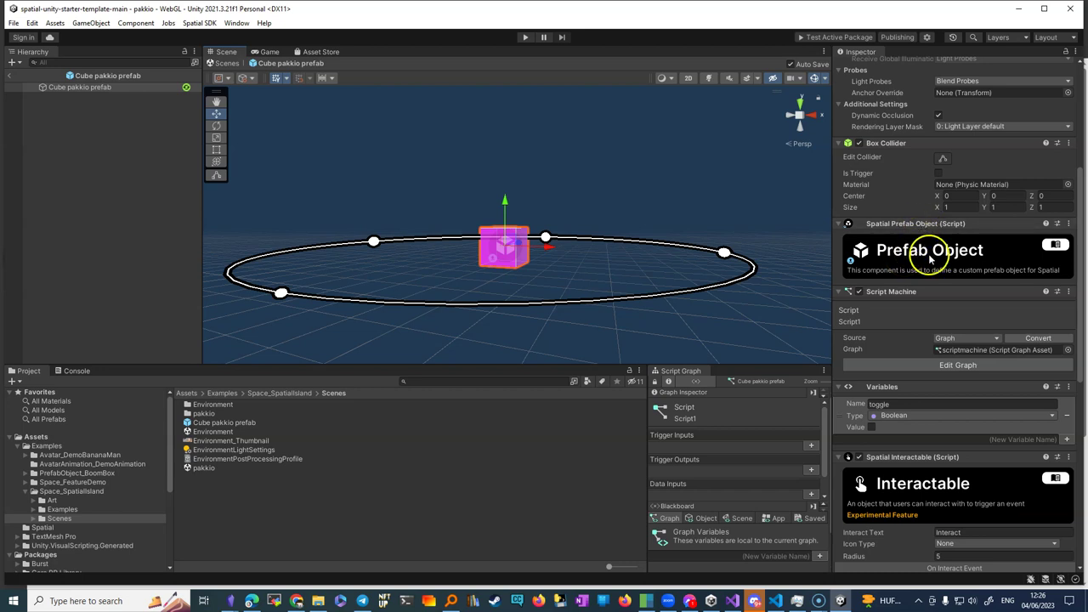
{"action": "left_click", "coordinate": [1023, 242]}
{"action": "left_click", "coordinate": [1068, 225]}
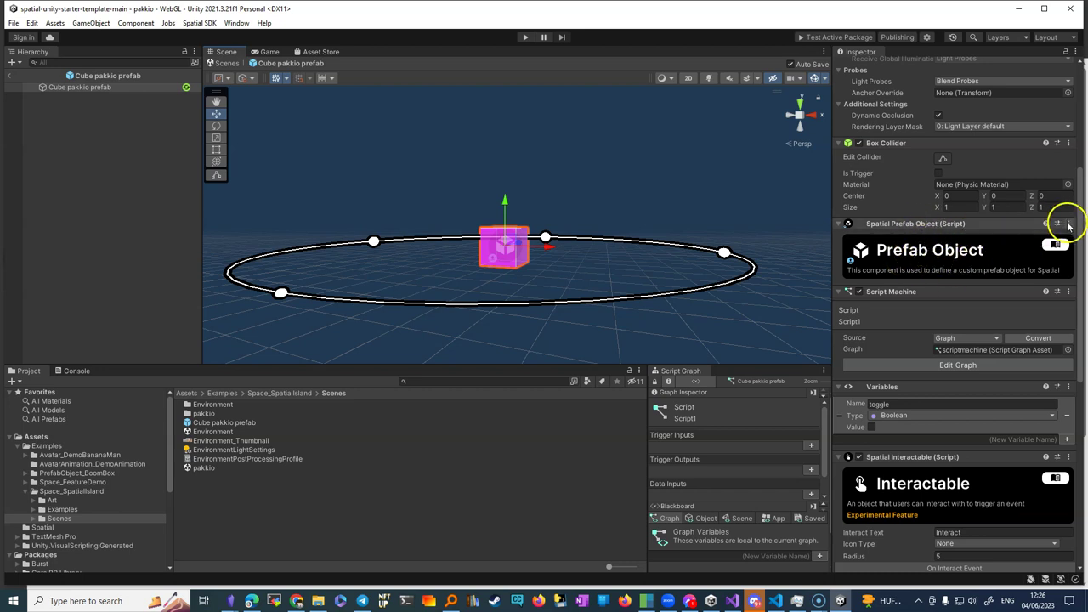
{"action": "scroll", "coordinate": [935, 293], "scroll_direction": "down", "scroll_amount": 10}
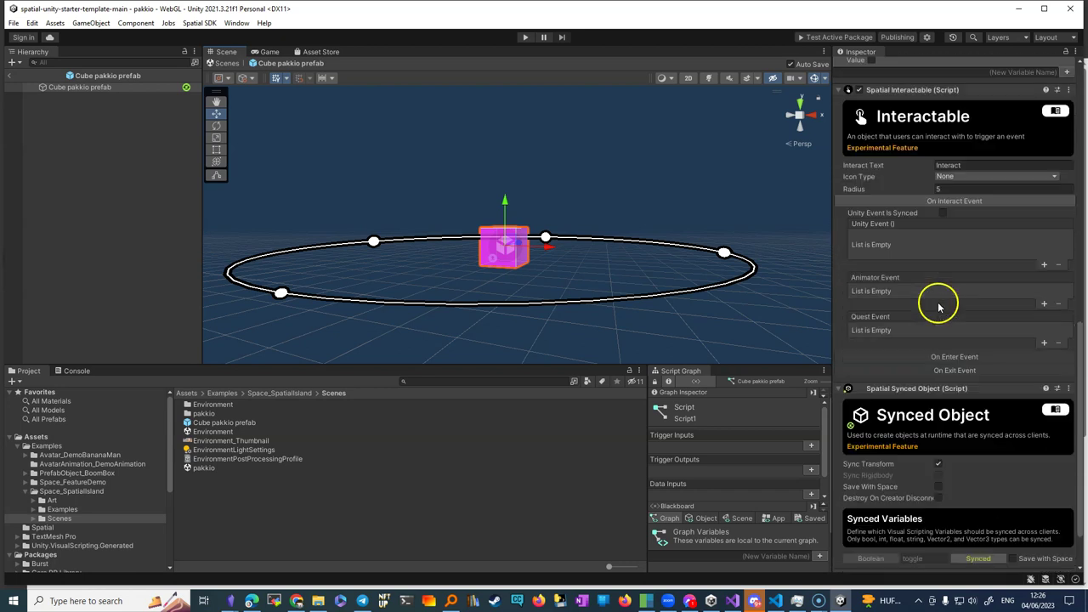
Look up the addable components matching "sync", and review the prefab's existing Spatial Prefab Object and Script Machine components.
{"action": "left_click", "coordinate": [940, 561]}
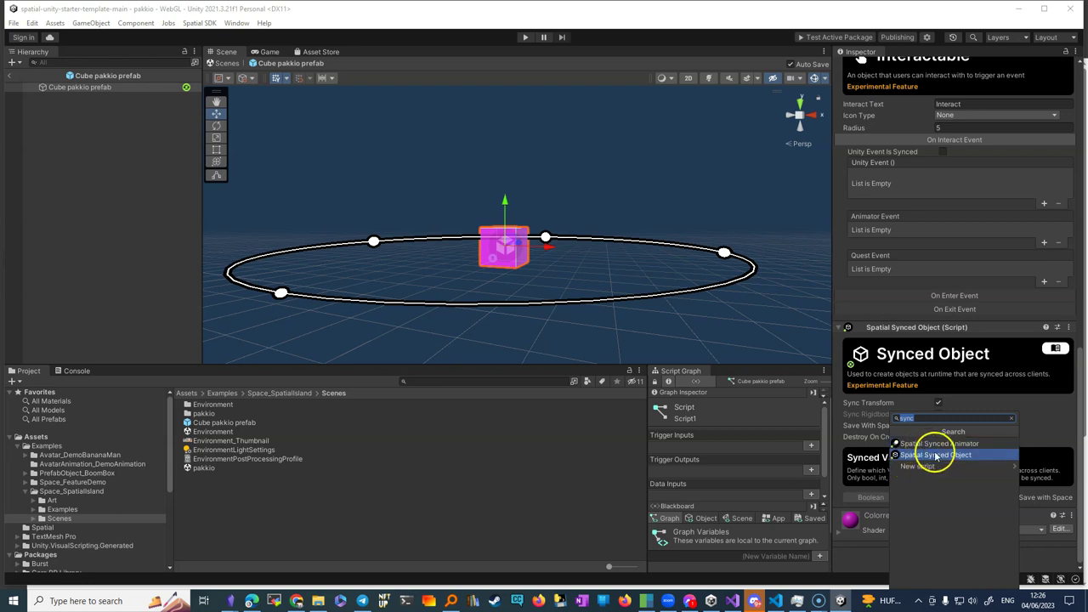
{"action": "left_click", "coordinate": [914, 417]}
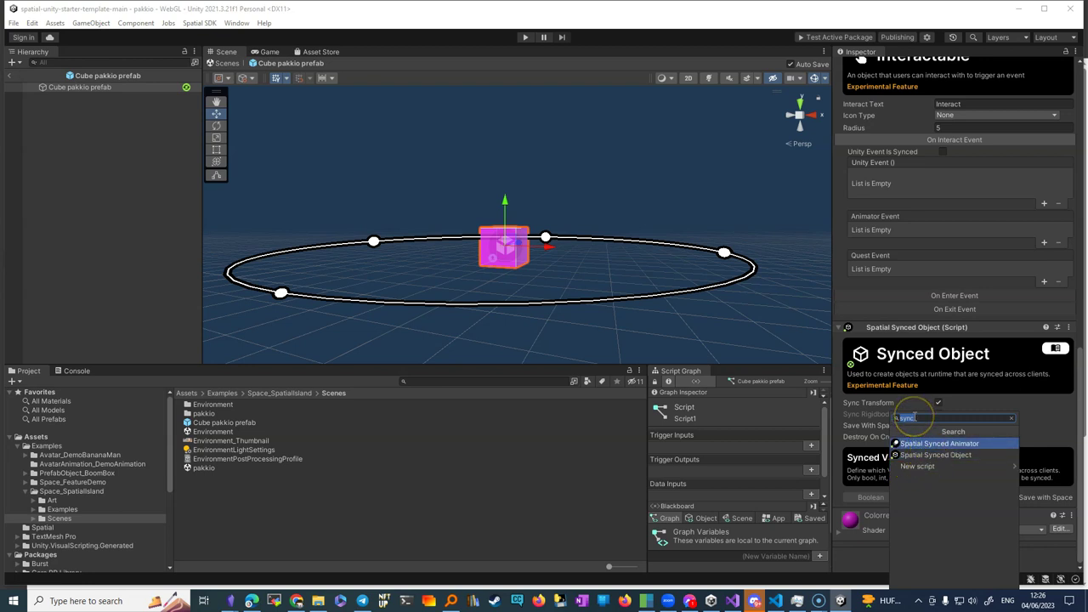
{"action": "scroll", "coordinate": [875, 197], "scroll_direction": "up", "scroll_amount": 3}
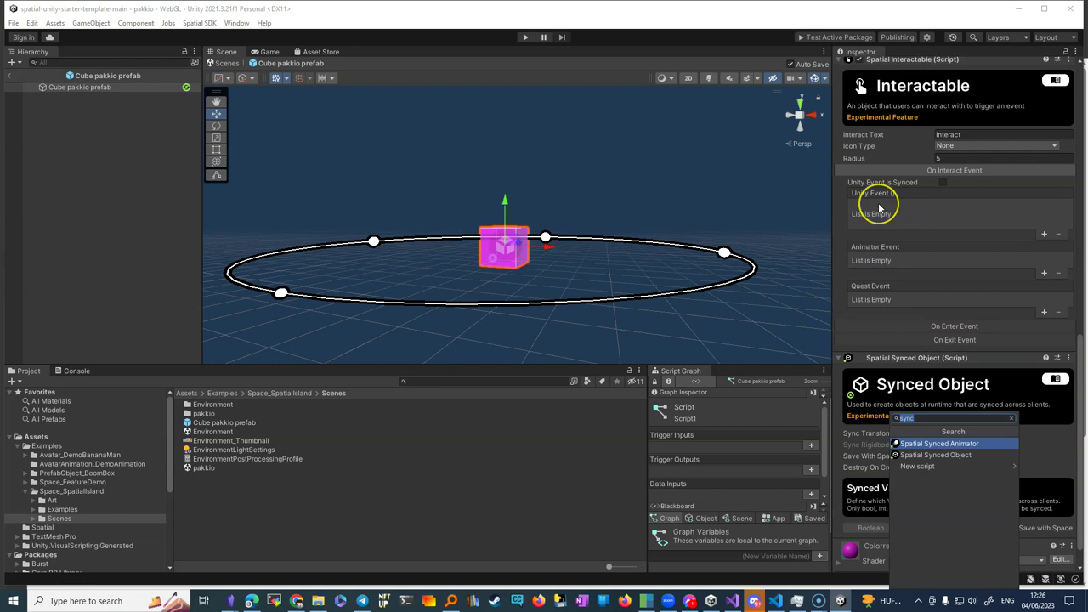
{"action": "scroll", "coordinate": [878, 202], "scroll_direction": "up", "scroll_amount": 2}
{"action": "scroll", "coordinate": [878, 202], "scroll_direction": "up", "scroll_amount": 5}
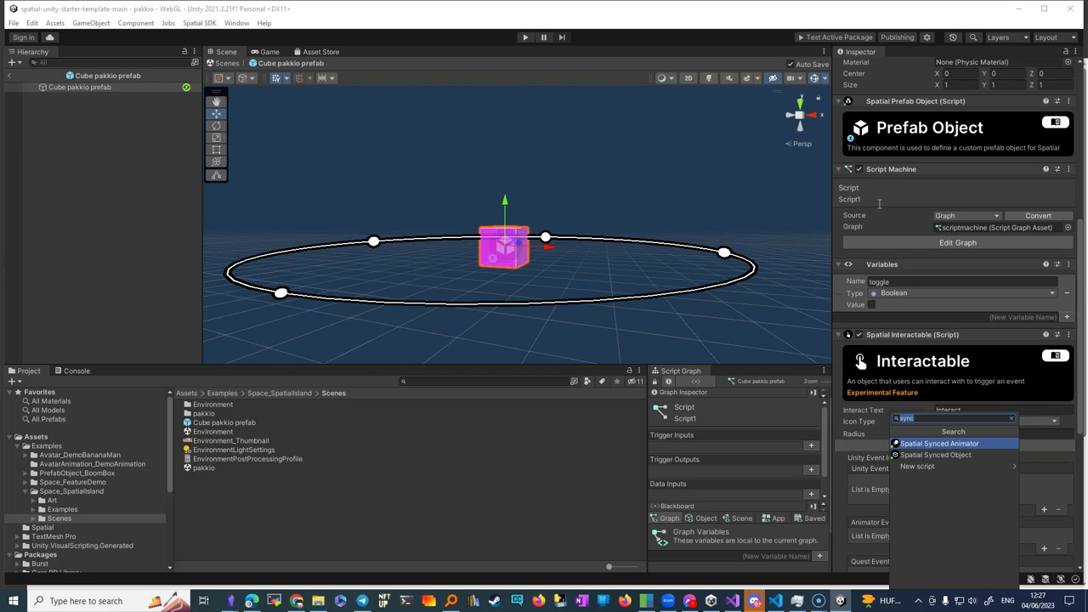
{"action": "scroll", "coordinate": [879, 202], "scroll_direction": "up", "scroll_amount": 5}
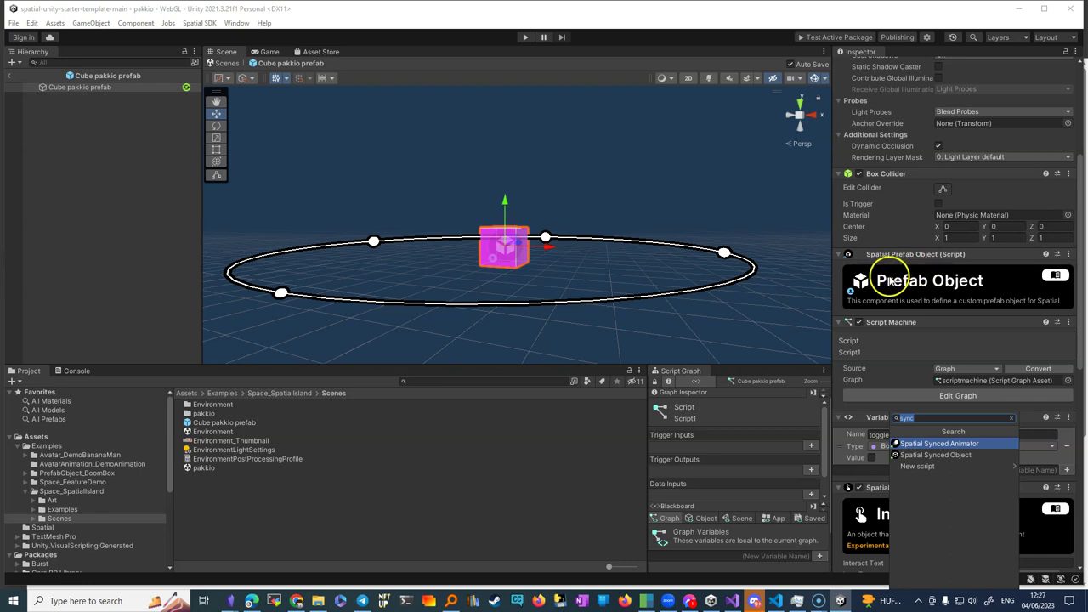
{"action": "scroll", "coordinate": [884, 285], "scroll_direction": "down", "scroll_amount": 2}
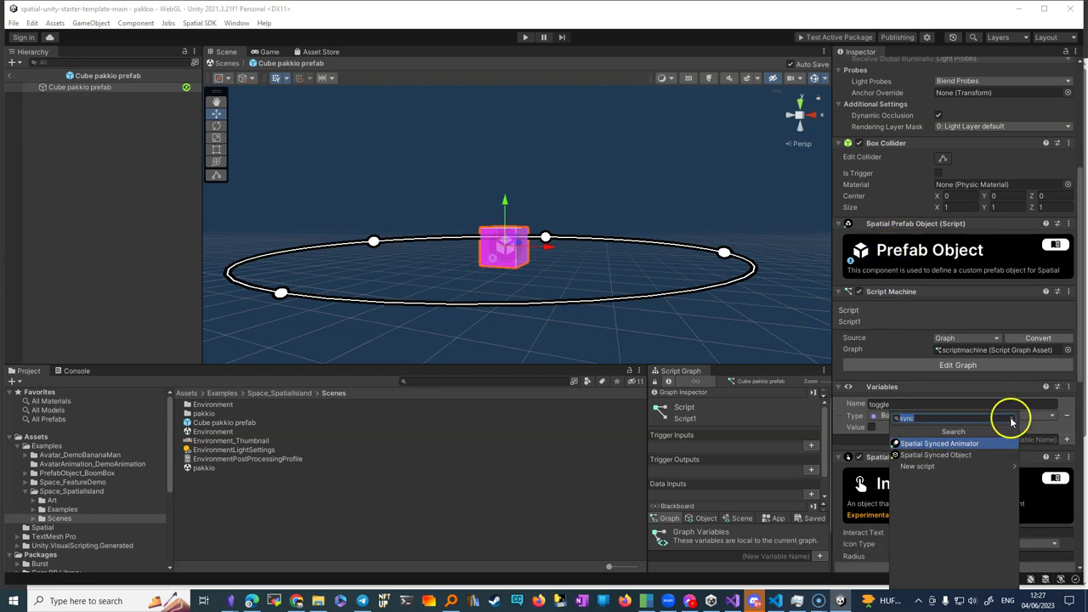
{"action": "left_click", "coordinate": [929, 310]}
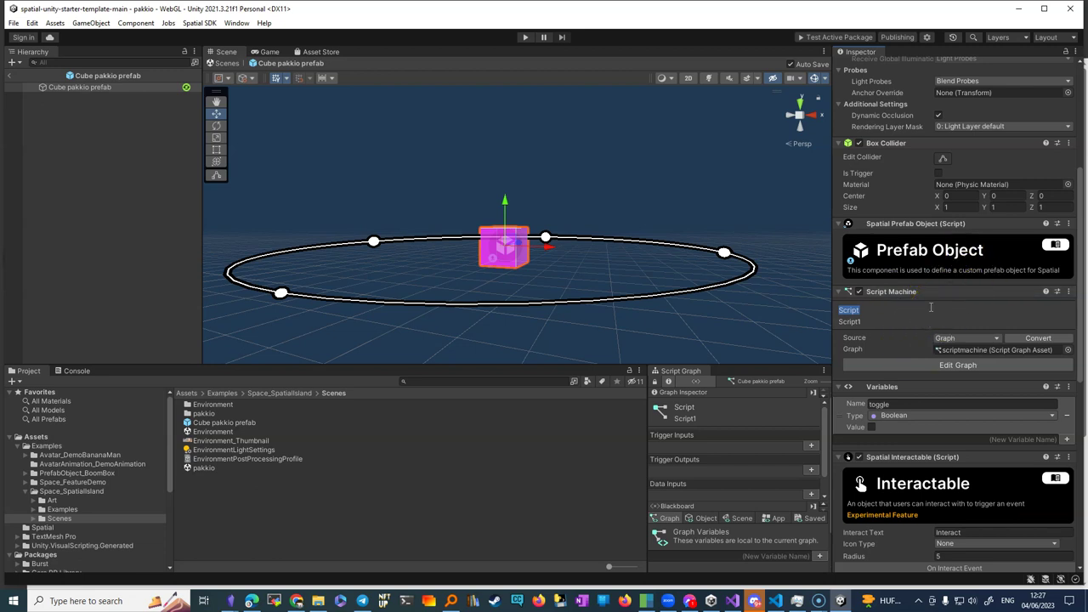
Examine the prefab's toggle variable, Spatial Interactable settings and Spatial Synced Object settings, including Sync Transform and Synced Variables.
{"action": "scroll", "coordinate": [930, 306], "scroll_direction": "down", "scroll_amount": 2}
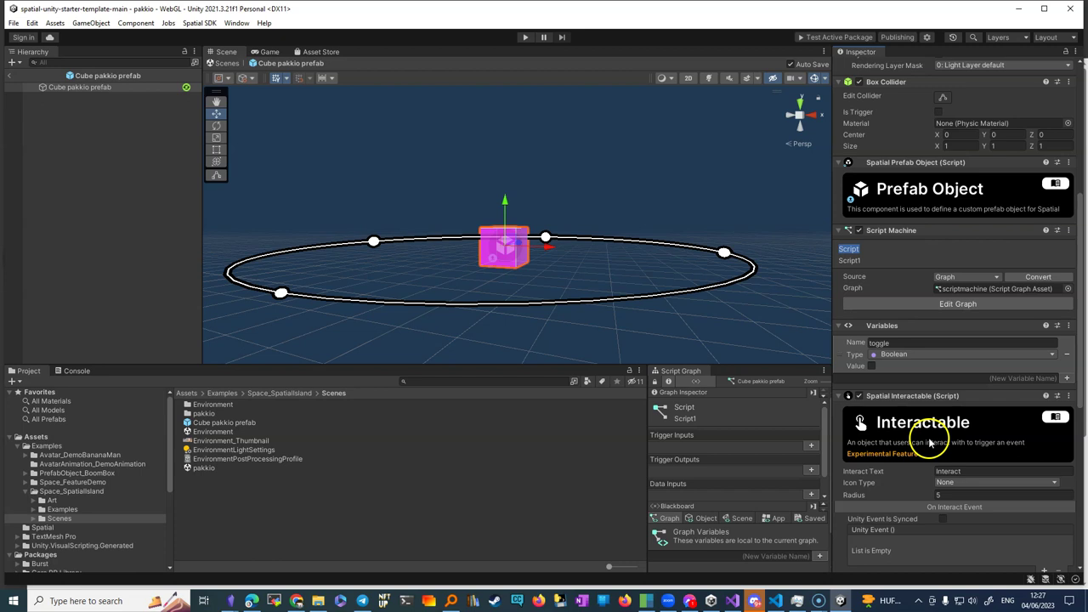
{"action": "scroll", "coordinate": [935, 438], "scroll_direction": "down", "scroll_amount": 1}
{"action": "scroll", "coordinate": [935, 431], "scroll_direction": "down", "scroll_amount": 1}
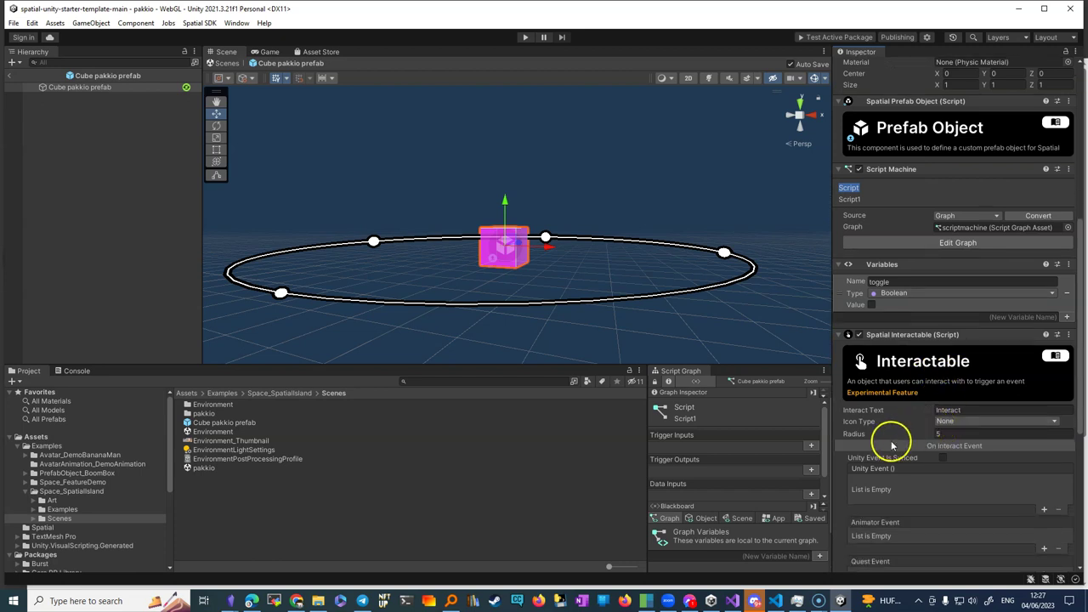
{"action": "scroll", "coordinate": [919, 435], "scroll_direction": "down", "scroll_amount": 6}
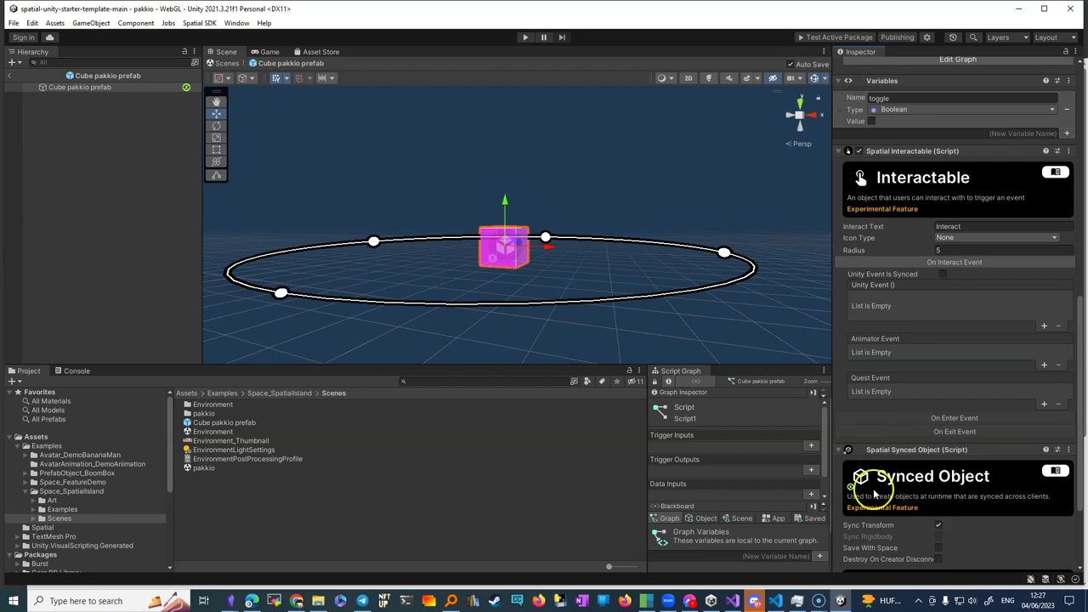
{"action": "scroll", "coordinate": [952, 482], "scroll_direction": "down", "scroll_amount": 2}
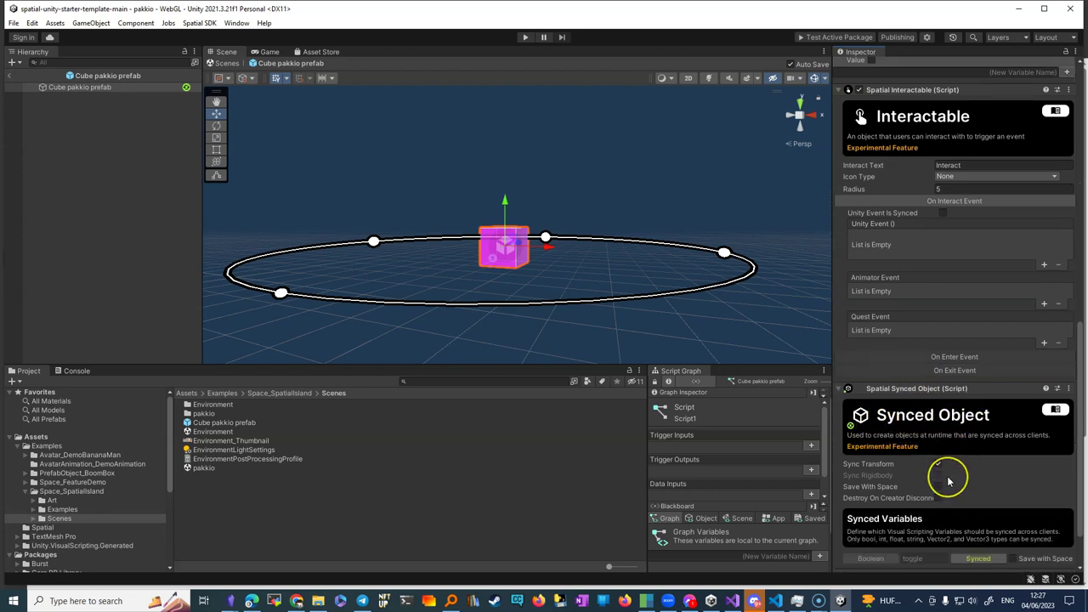
{"action": "left_click", "coordinate": [938, 464]}
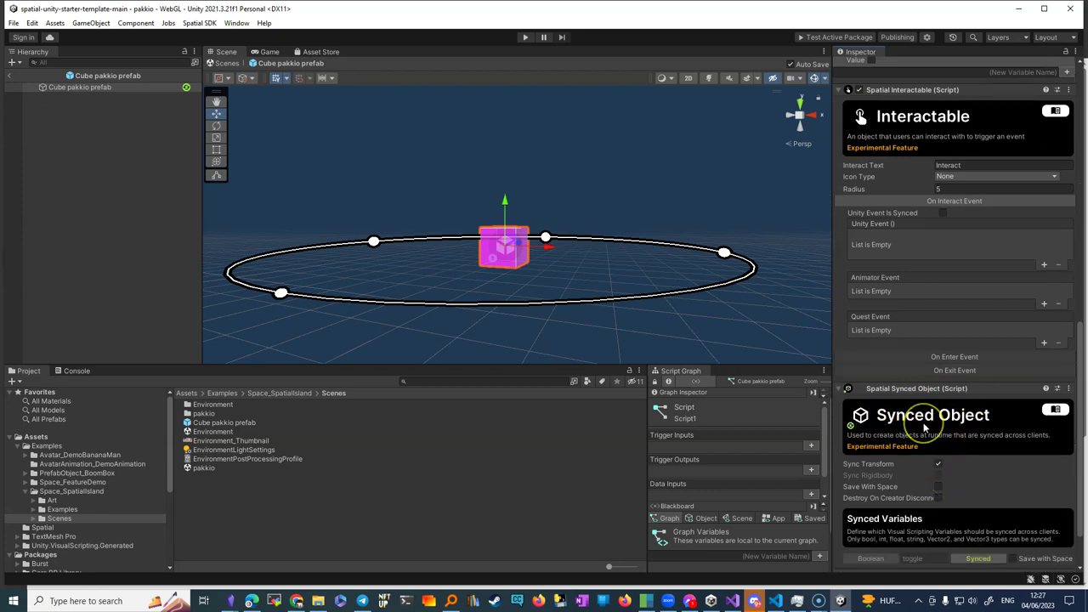
{"action": "left_click", "coordinate": [926, 447]}
{"action": "left_click", "coordinate": [898, 433]}
{"action": "left_click", "coordinate": [876, 413]}
{"action": "left_click", "coordinate": [911, 438]}
{"action": "left_click", "coordinate": [899, 466]}
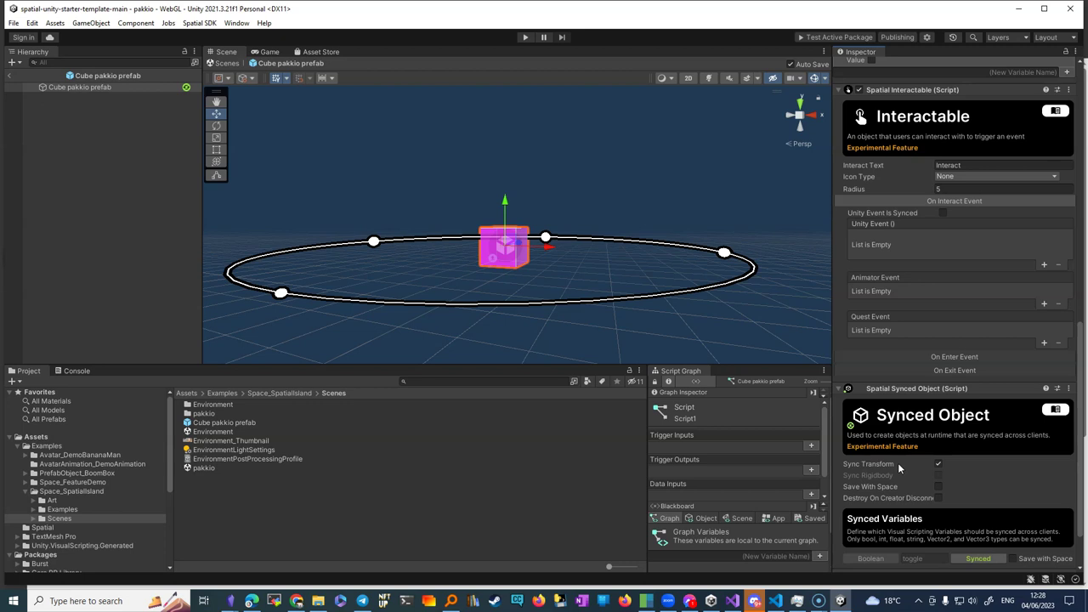
{"action": "left_click", "coordinate": [900, 461]}
{"action": "scroll", "coordinate": [895, 432], "scroll_direction": "down", "scroll_amount": 2}
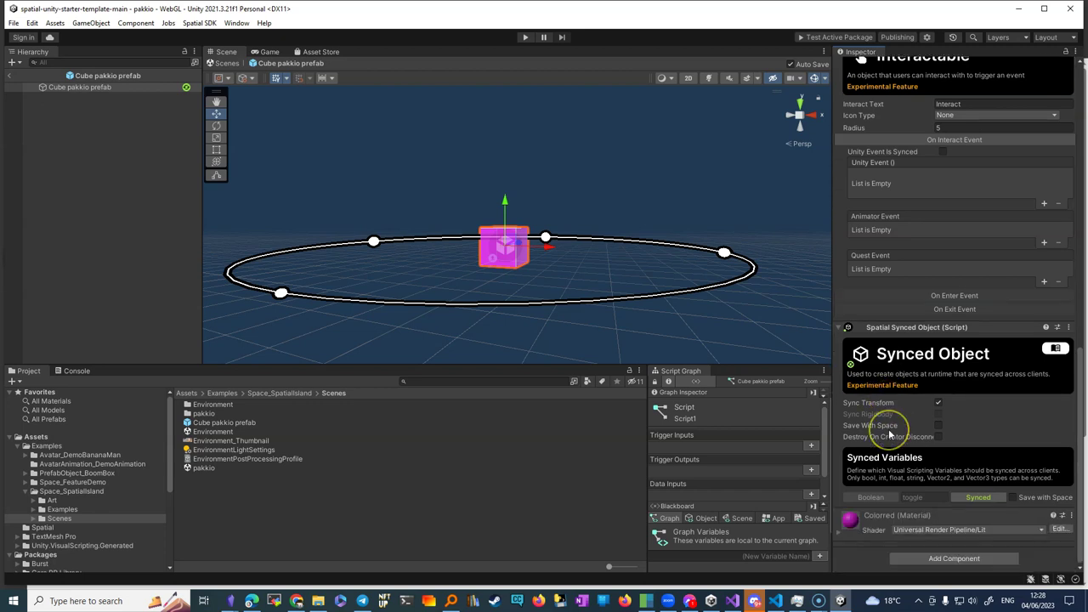
Open the Script Machine's graph and detach it into a widened floating window with its nodes shown at 0.5x zoom.
{"action": "scroll", "coordinate": [888, 428], "scroll_direction": "up", "scroll_amount": 7}
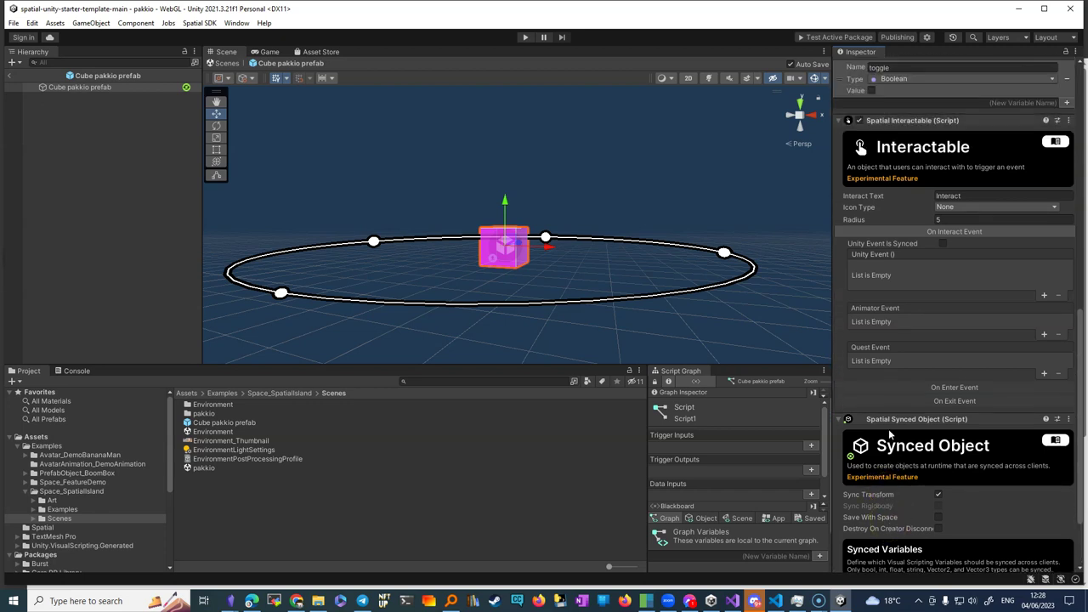
{"action": "scroll", "coordinate": [888, 432], "scroll_direction": "up", "scroll_amount": 3}
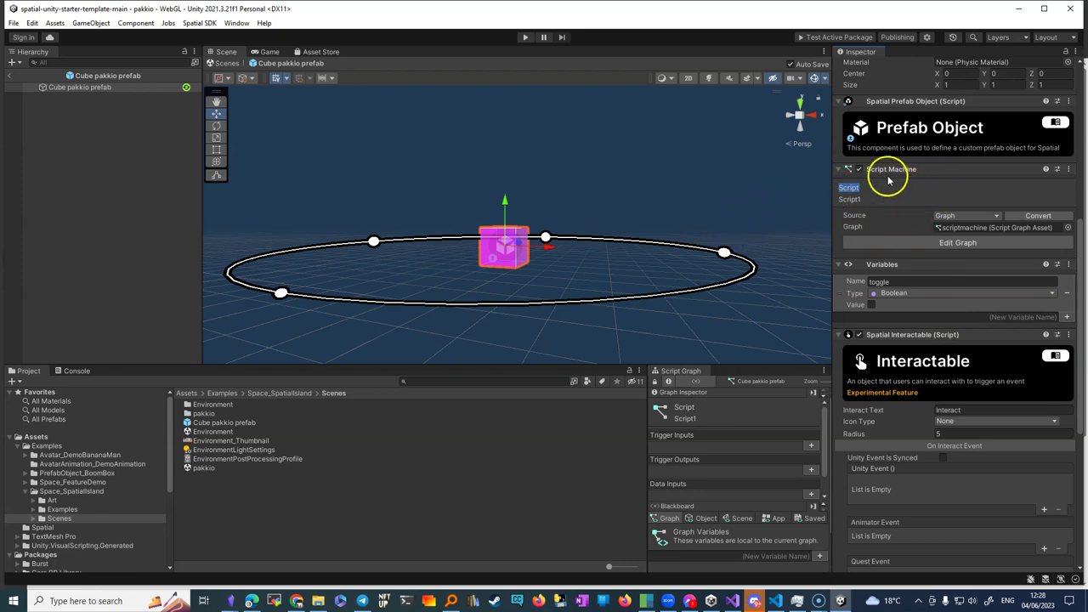
{"action": "left_click", "coordinate": [963, 244]}
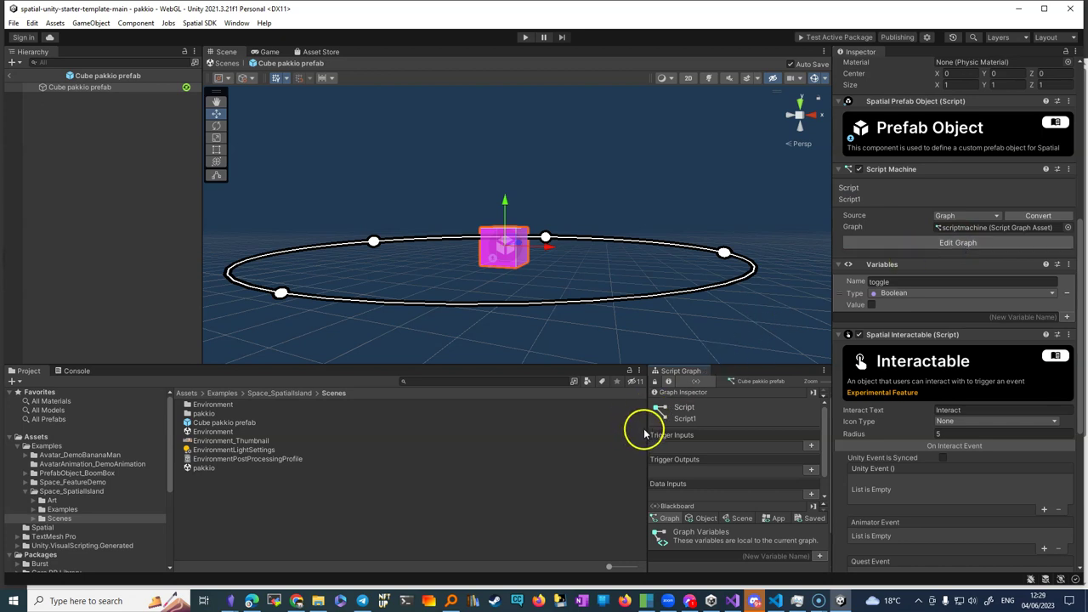
{"action": "left_click_drag", "start_coordinate": [648, 428], "coordinate": [485, 418]}
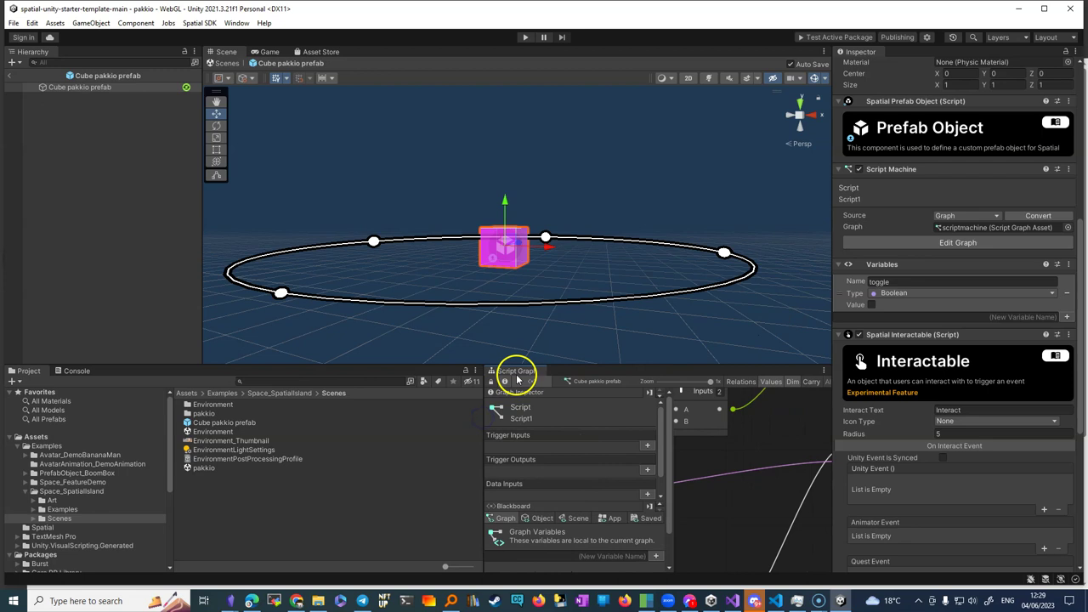
{"action": "left_click_drag", "start_coordinate": [517, 373], "coordinate": [560, 425]}
{"action": "left_click_drag", "start_coordinate": [634, 324], "coordinate": [341, 88]}
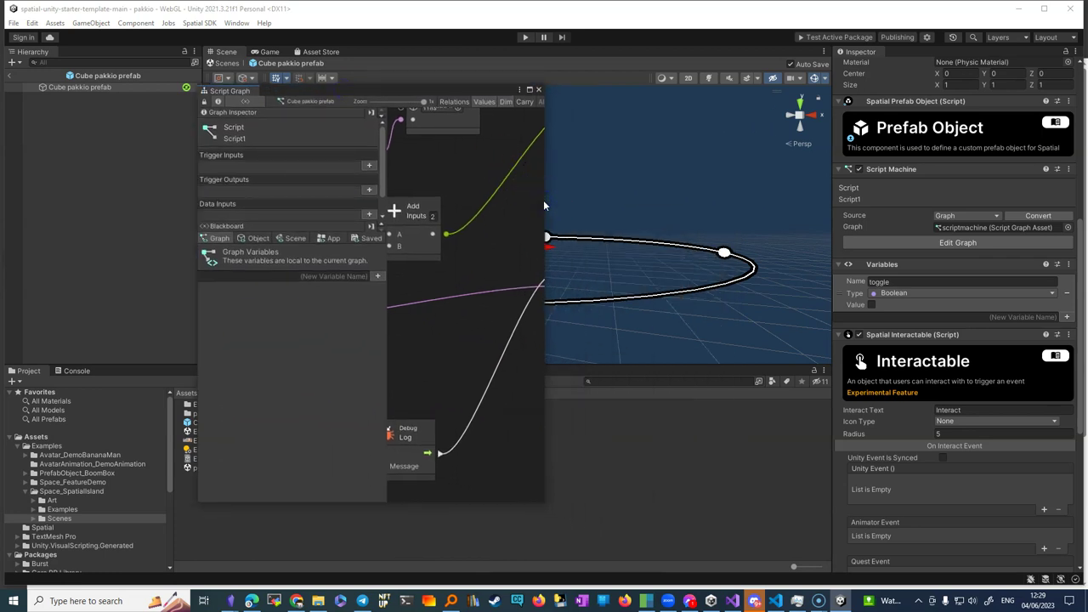
{"action": "left_click_drag", "start_coordinate": [544, 204], "coordinate": [794, 202]}
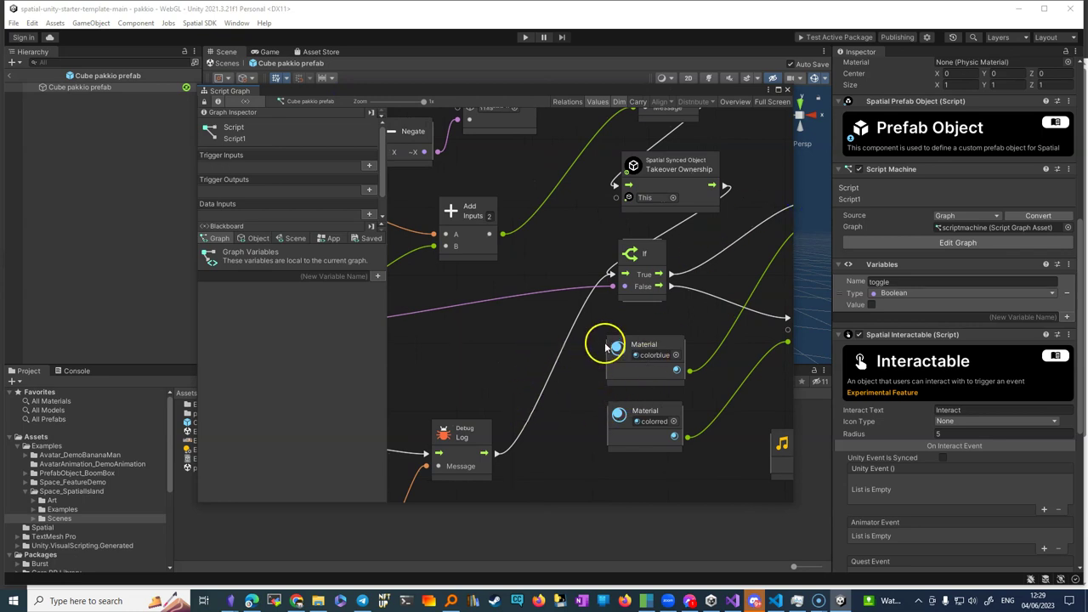
{"action": "scroll", "coordinate": [604, 346], "scroll_direction": "down", "scroll_amount": 5}
{"action": "scroll", "coordinate": [604, 344], "scroll_direction": "up", "scroll_amount": 2}
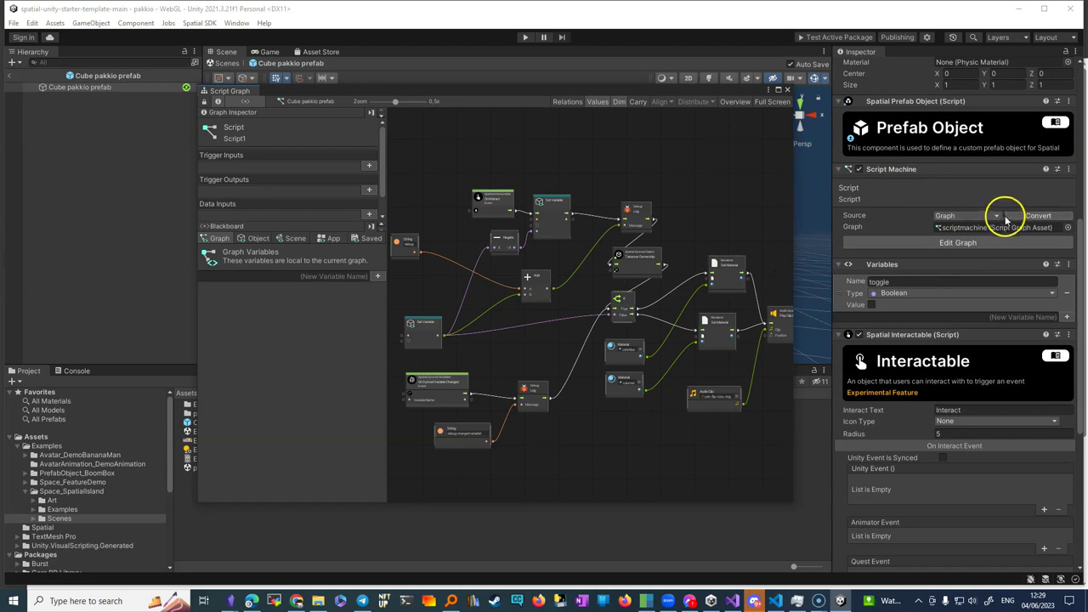
Check the Source options available for the Script Machine, keeping Graph selected.
{"action": "left_click", "coordinate": [942, 215]}
{"action": "left_click", "coordinate": [940, 241]}
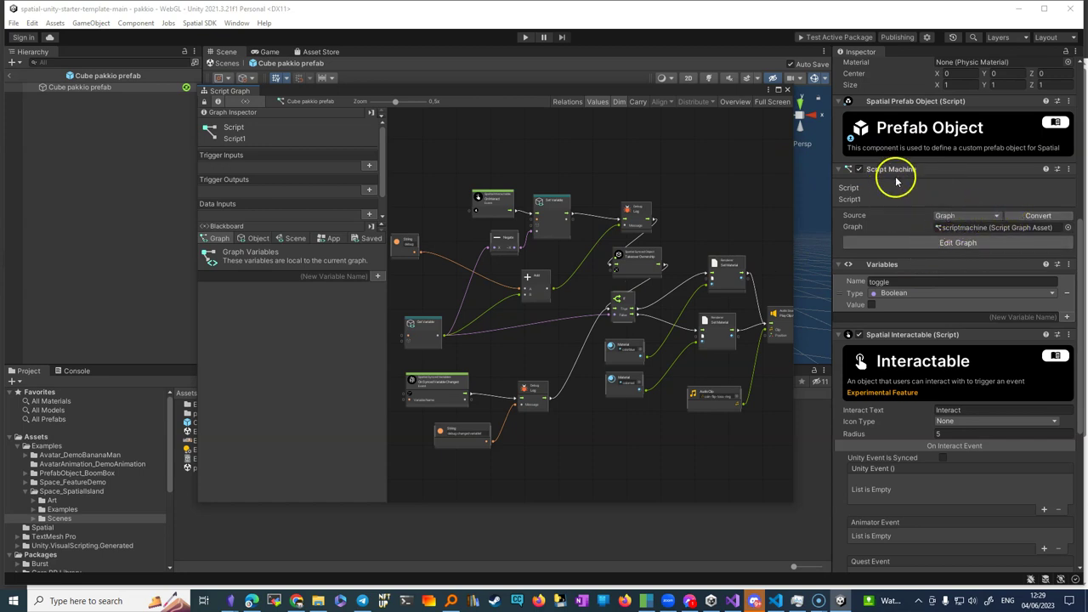
{"action": "left_click", "coordinate": [996, 218]}
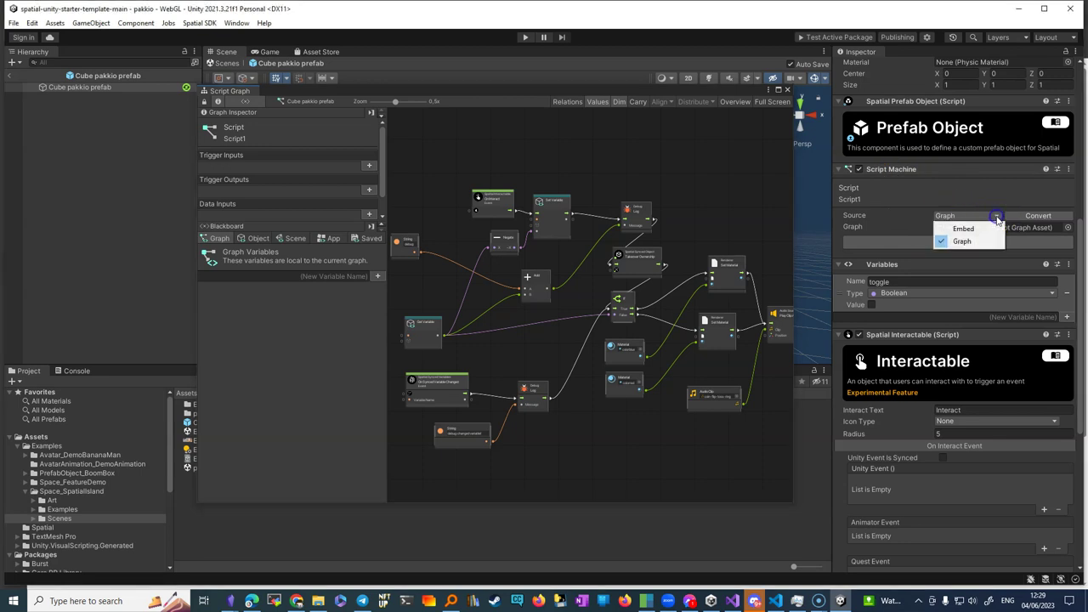
{"action": "left_click", "coordinate": [978, 204]}
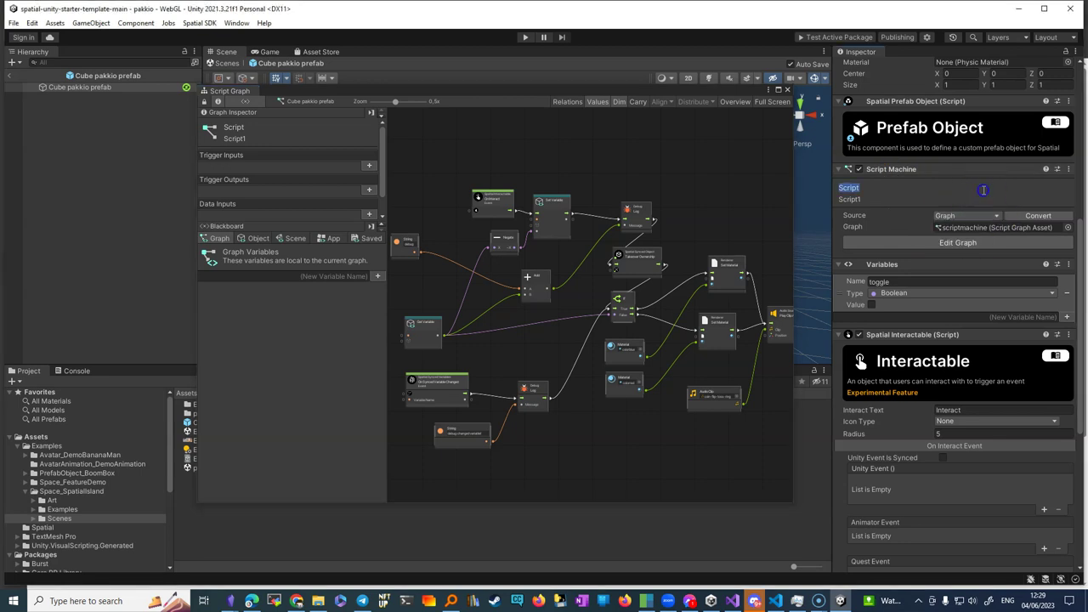